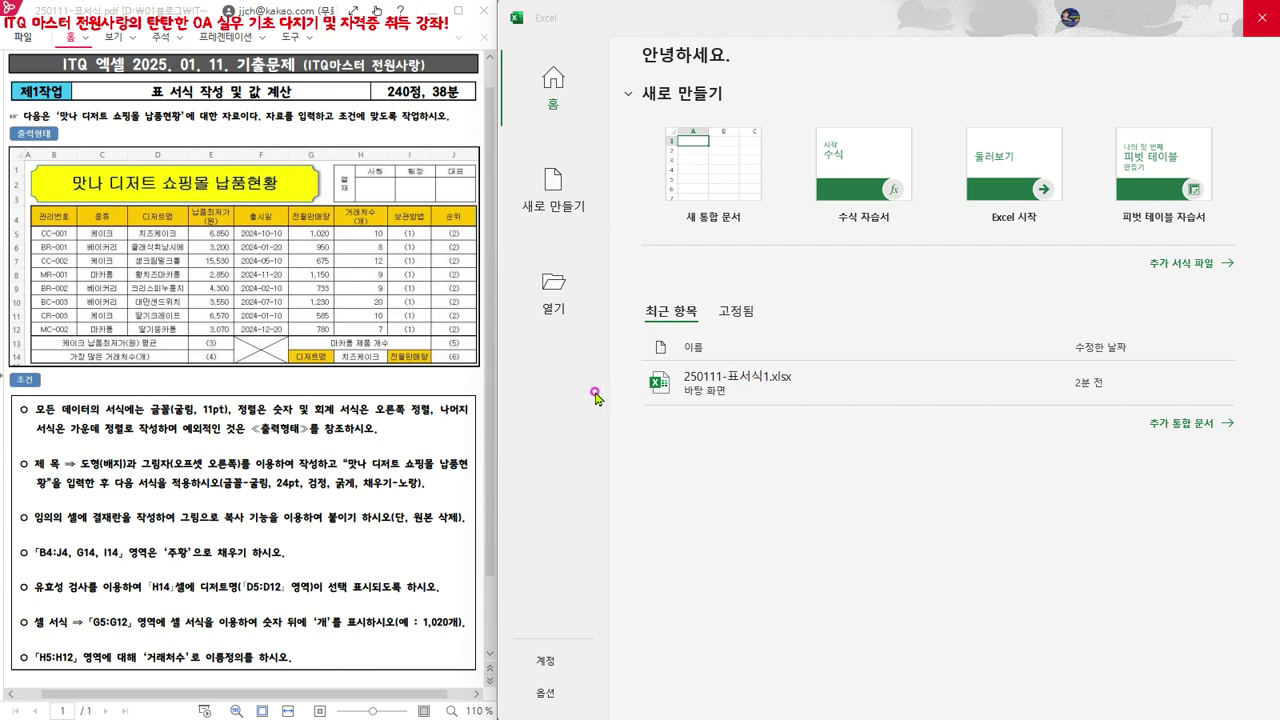
# Open the workbook 250111-표서식1.xlsx from the desktop folder (바탕 화면)
pyautogui.click(557, 288)
pyautogui.click(692, 324)
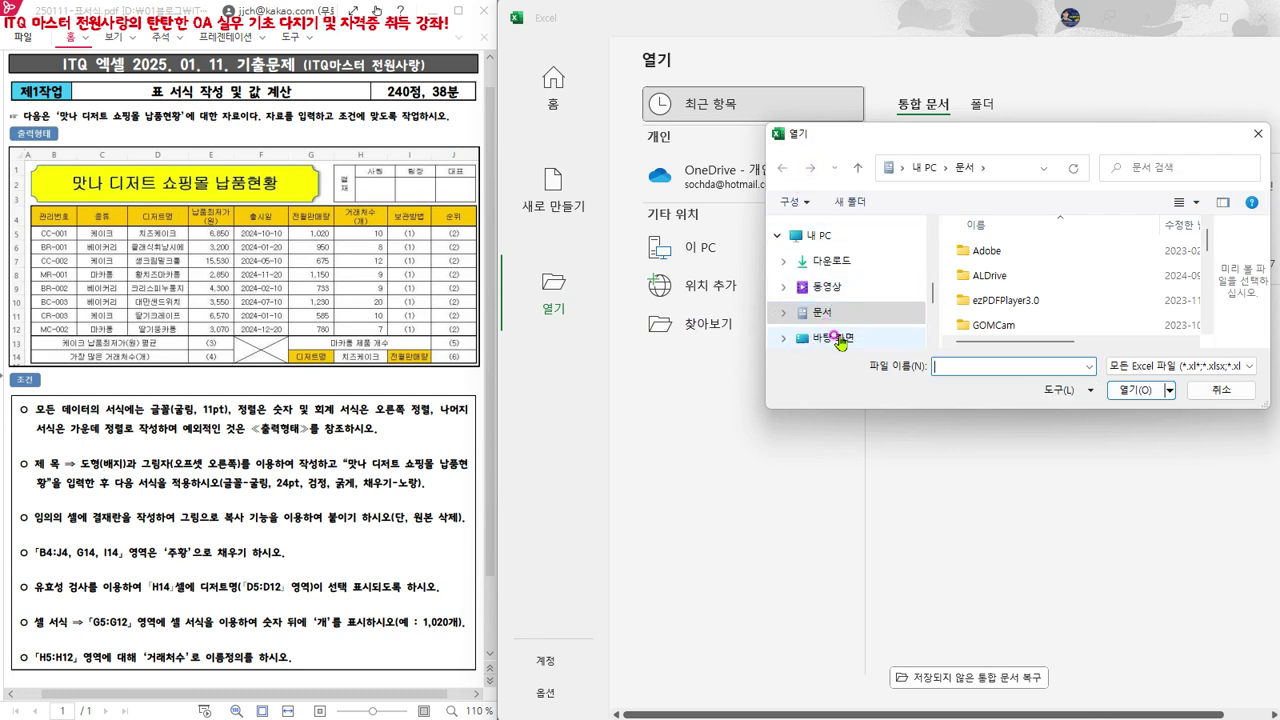
pyautogui.click(826, 340)
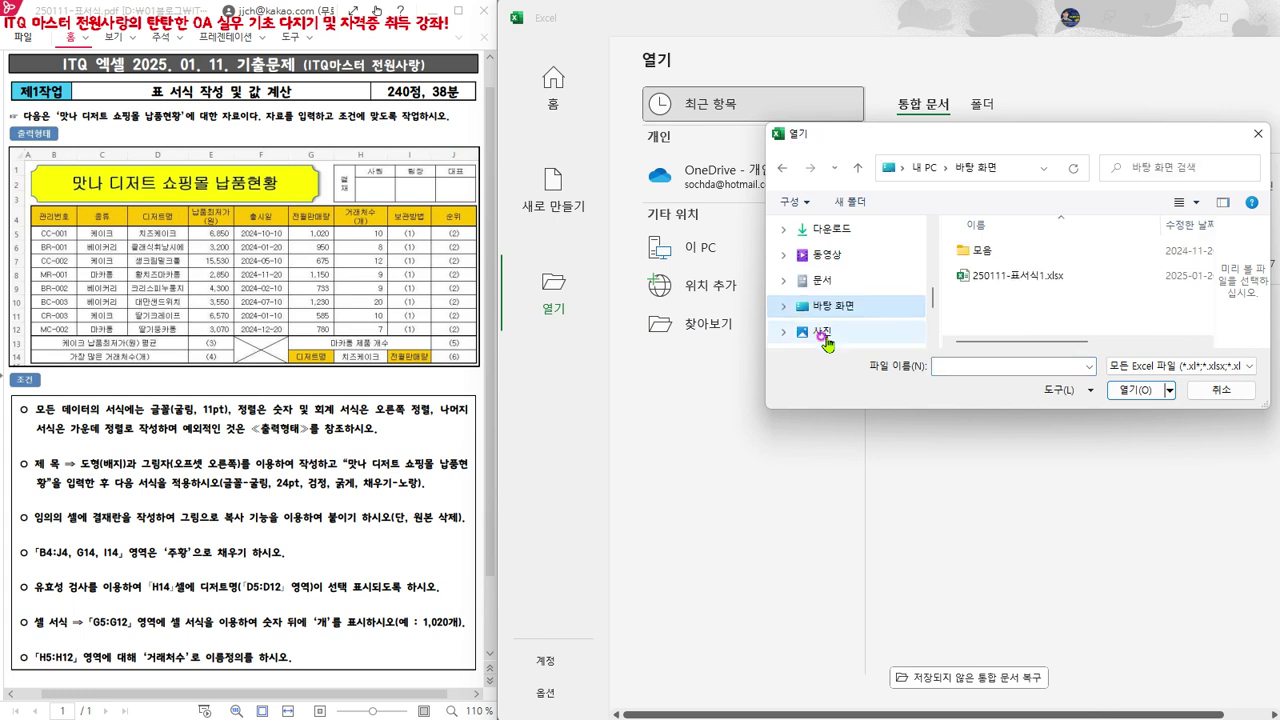
pyautogui.click(1030, 276)
pyautogui.click(1125, 391)
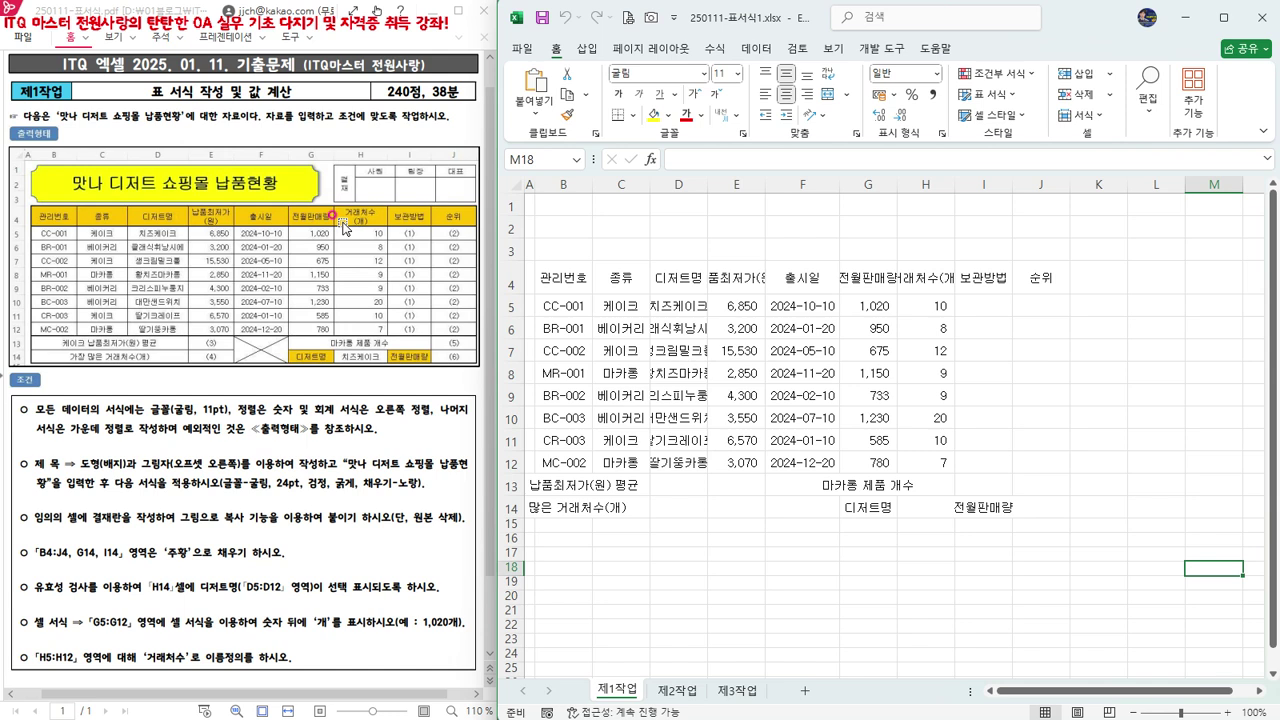
# Apply all borders (모든 테두리) and a thick outside border (굵은 바깥쪽 테두리) to the table range B4:J14
pyautogui.click(567, 283)
pyautogui.moveTo(567, 279); pyautogui.dragTo(1053, 507)
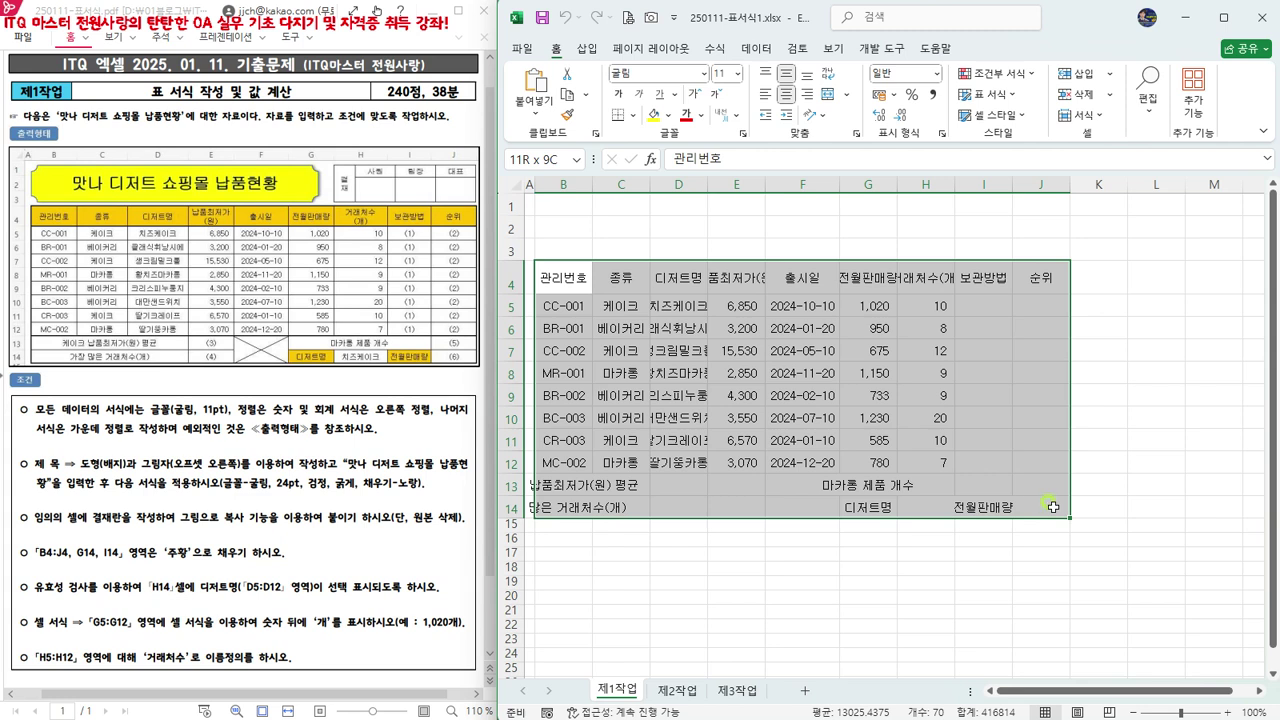
pyautogui.moveTo(1053, 507); pyautogui.dragTo(1053, 507)
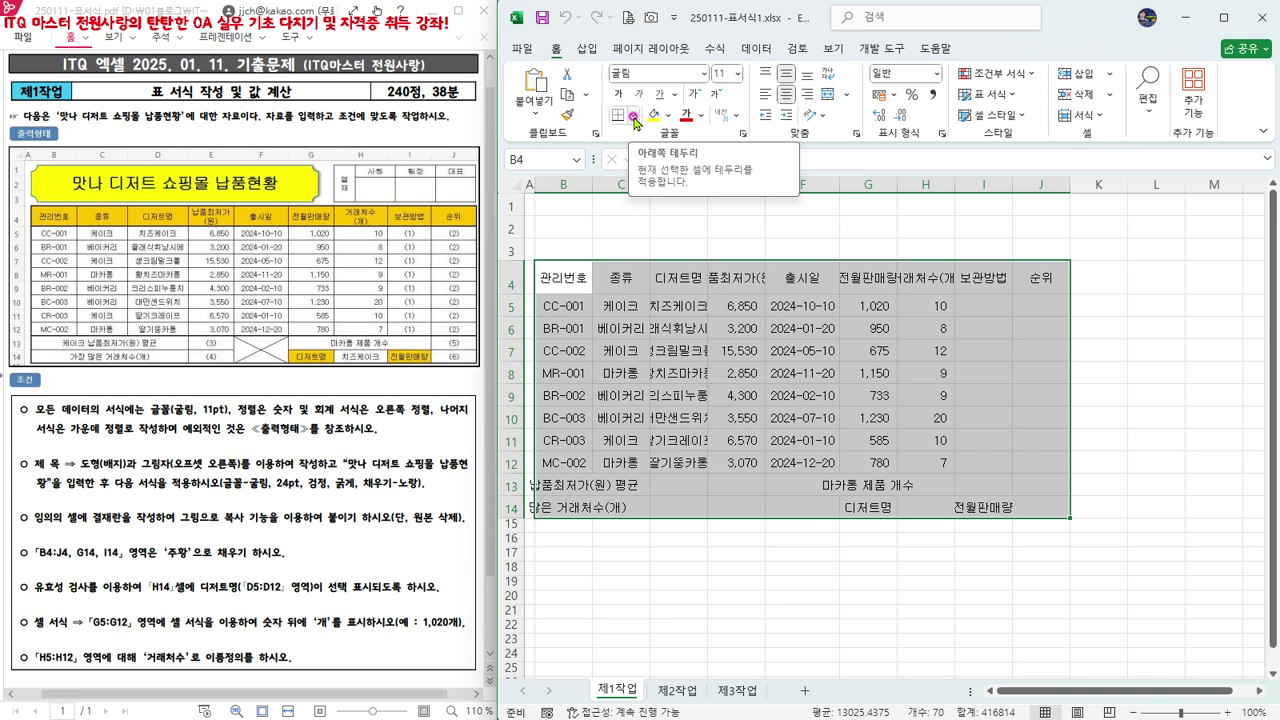
pyautogui.click(634, 116)
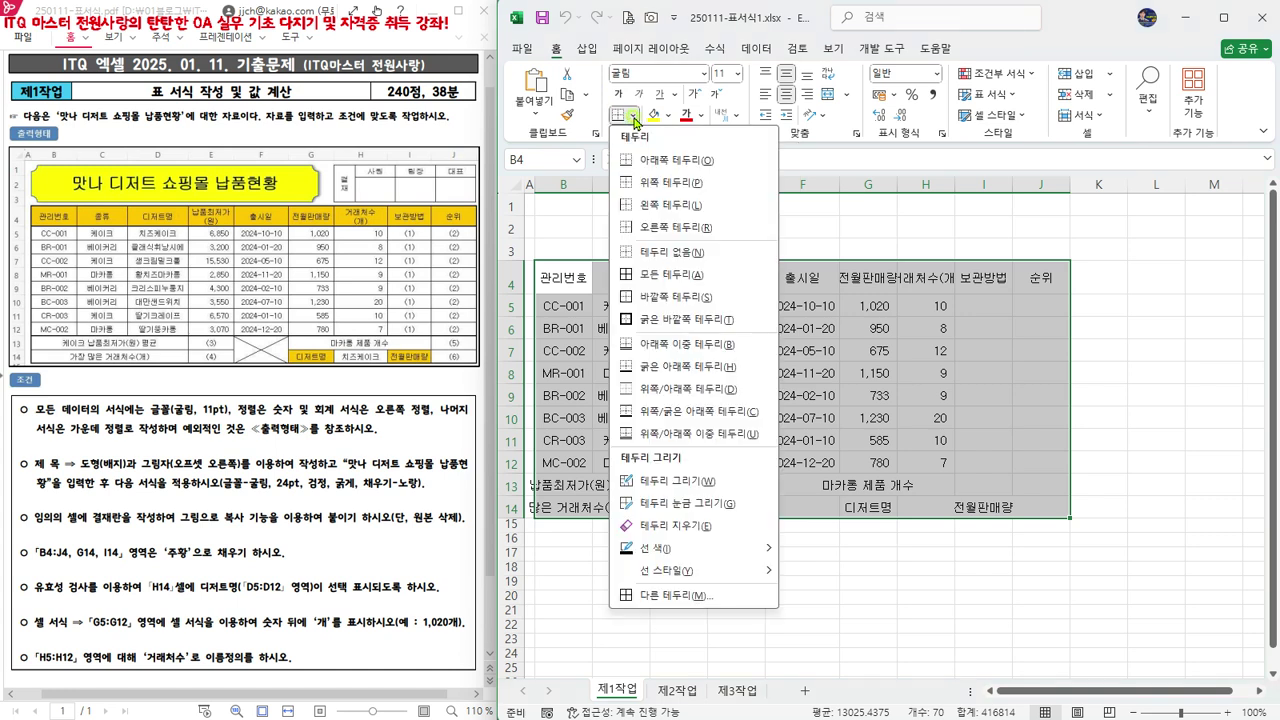
pyautogui.click(671, 281)
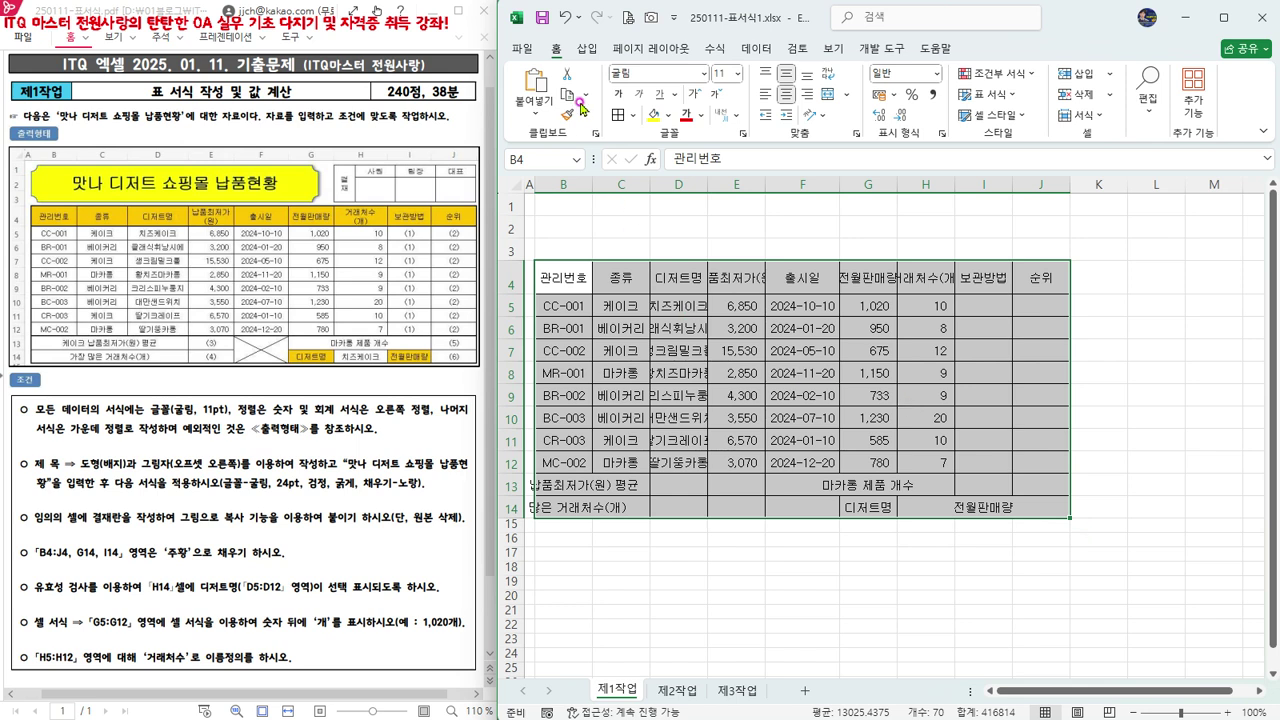
pyautogui.click(631, 118)
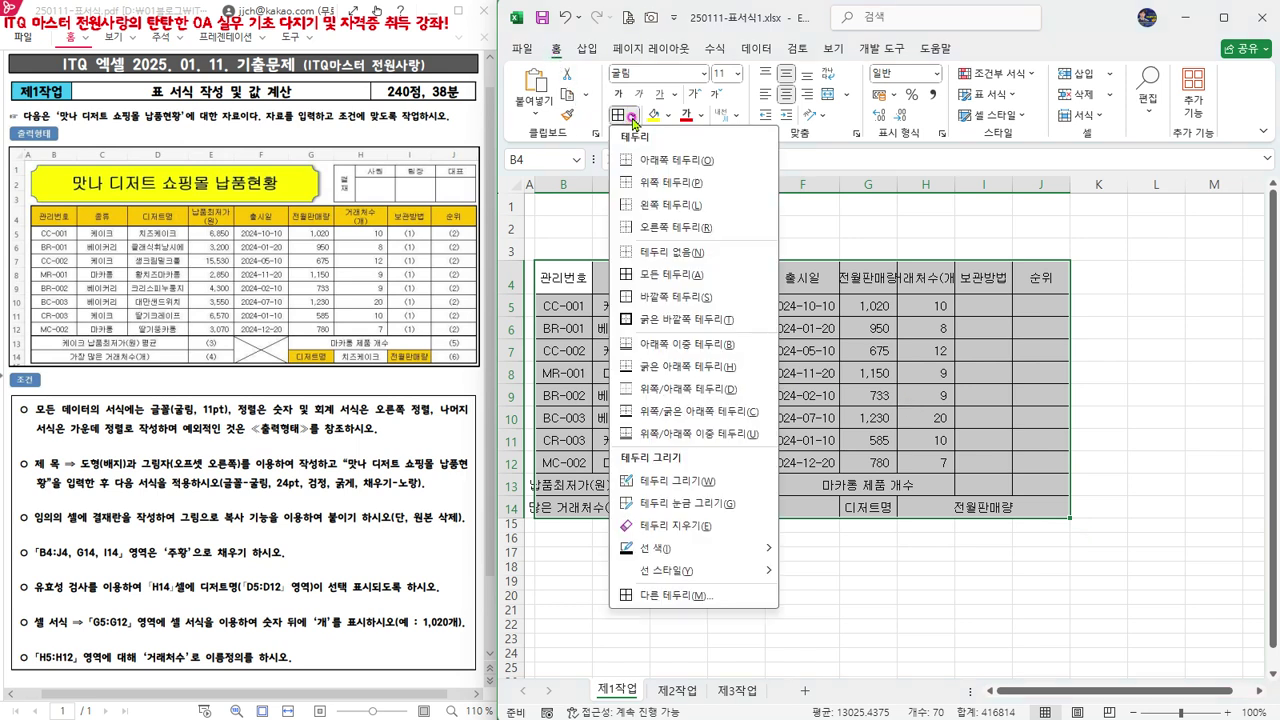
pyautogui.click(690, 320)
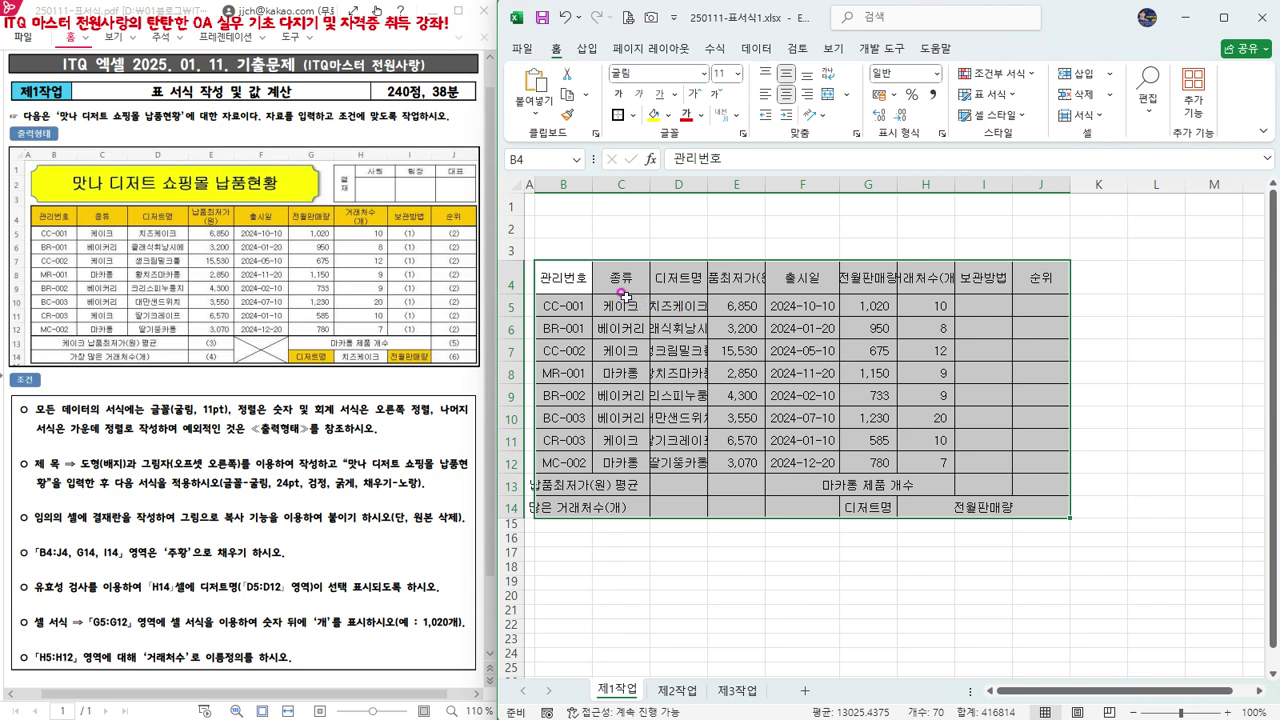
# Add thick outside borders around the header row B4:J4 and the summary rows B13:J14
pyautogui.moveTo(565, 278); pyautogui.dragTo(1031, 276)
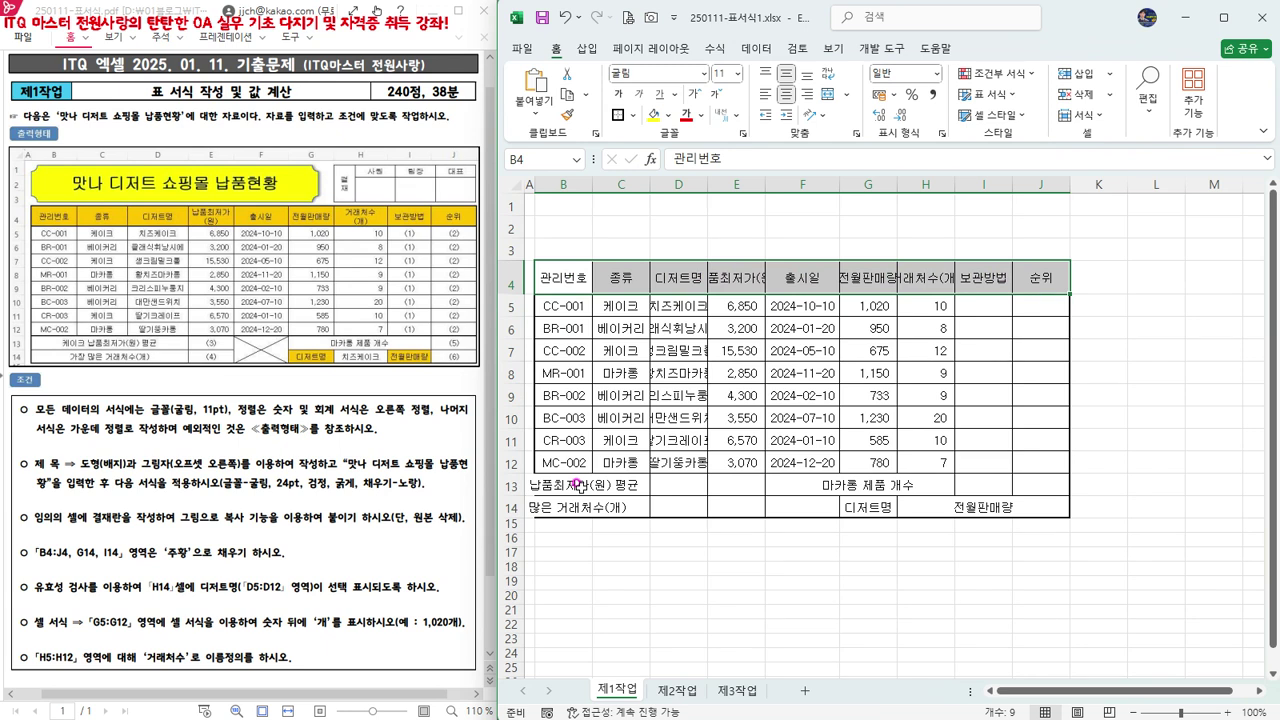
pyautogui.moveTo(572, 483); pyautogui.dragTo(1033, 510)
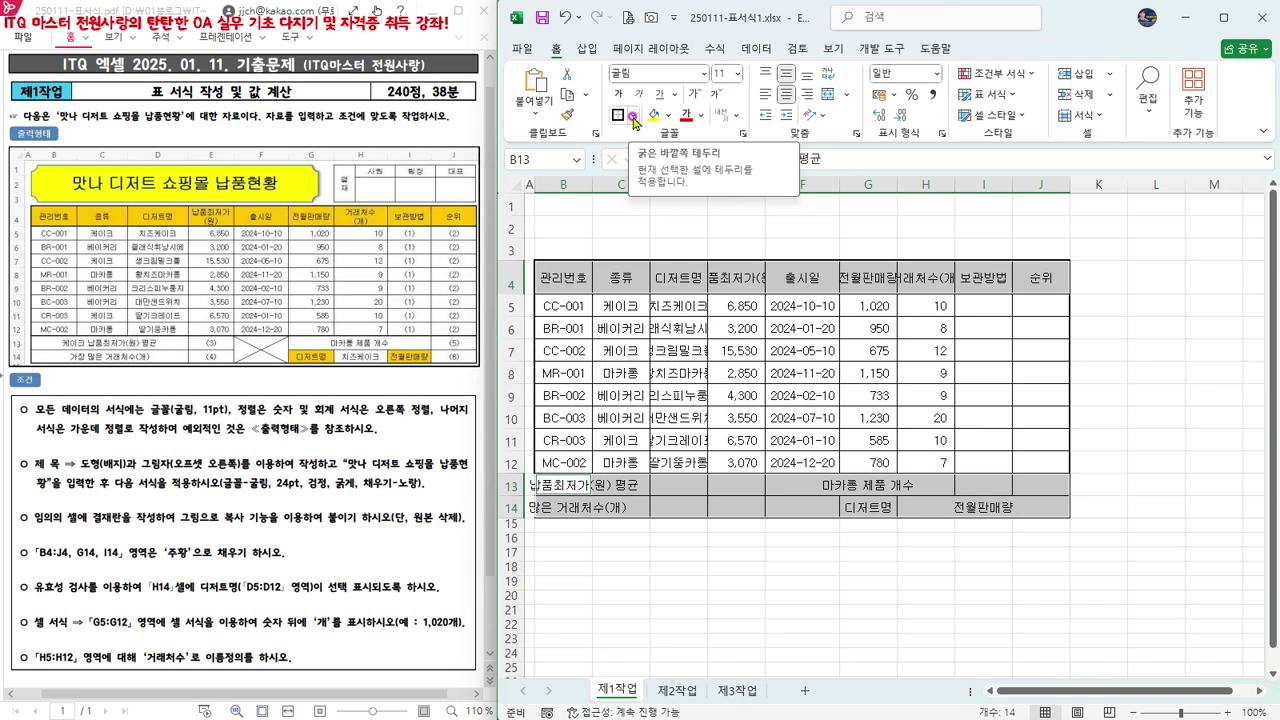
pyautogui.click(633, 117)
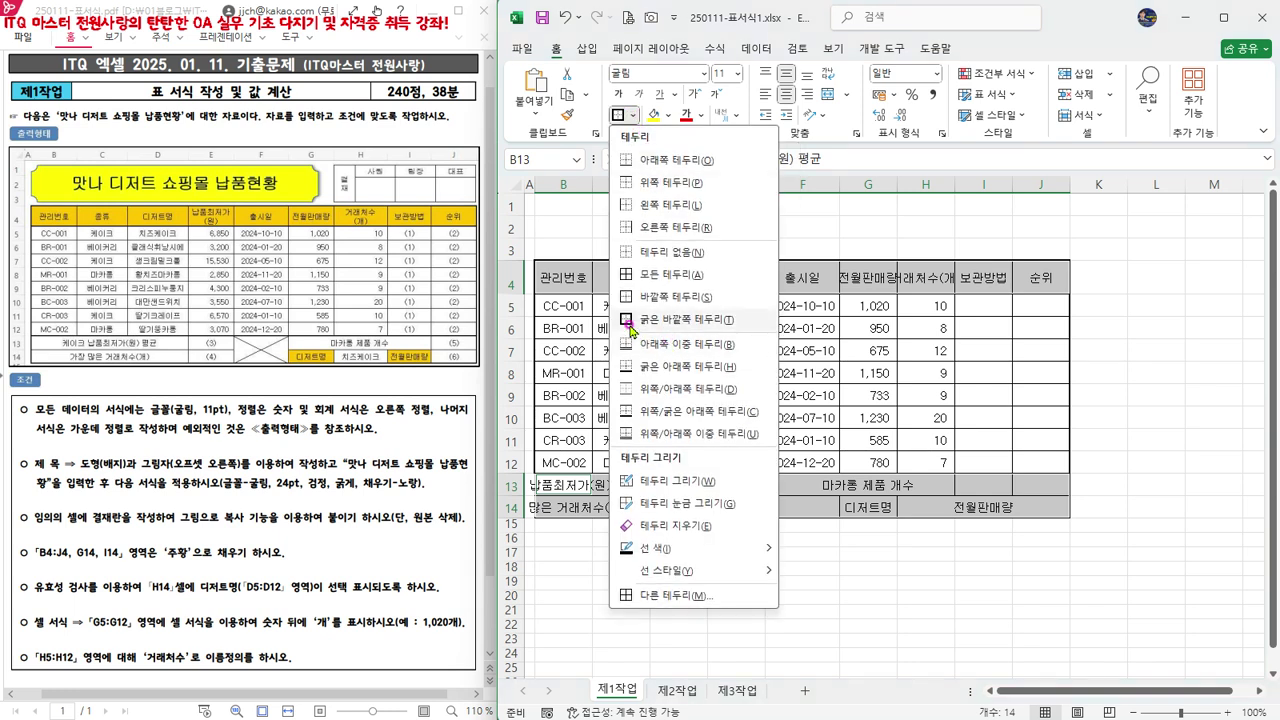
pyautogui.click(676, 320)
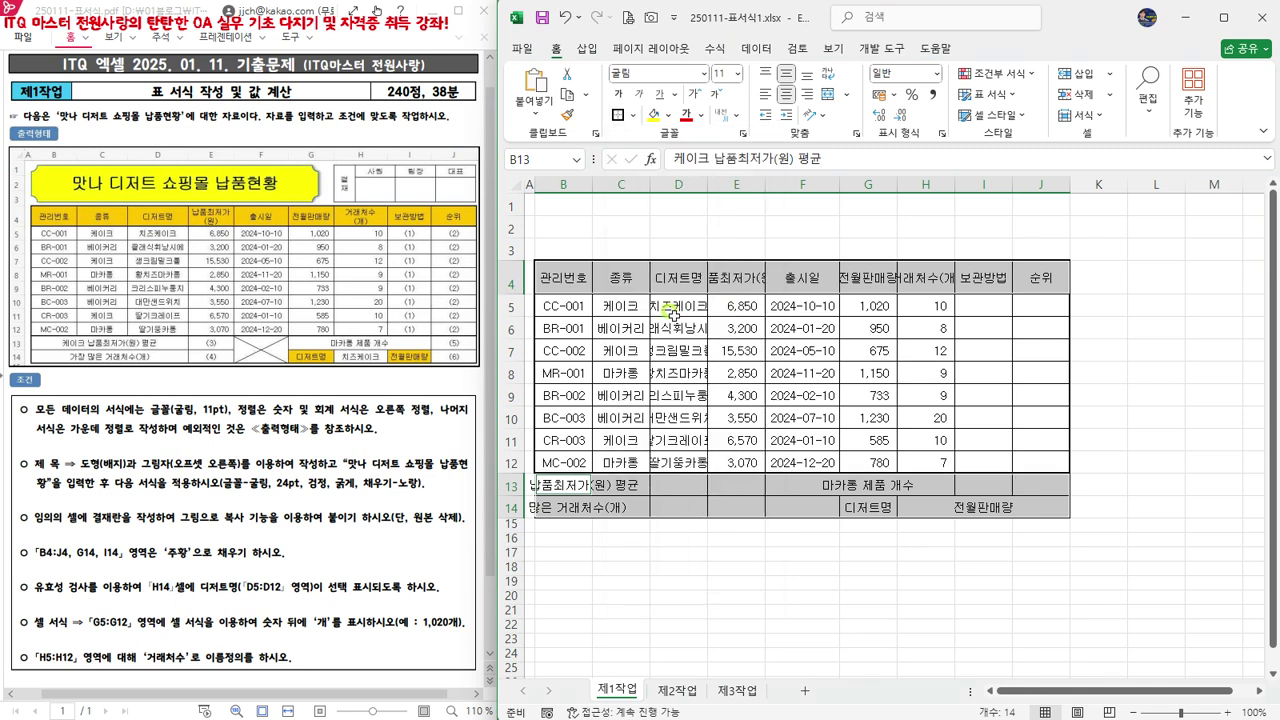
pyautogui.click(901, 594)
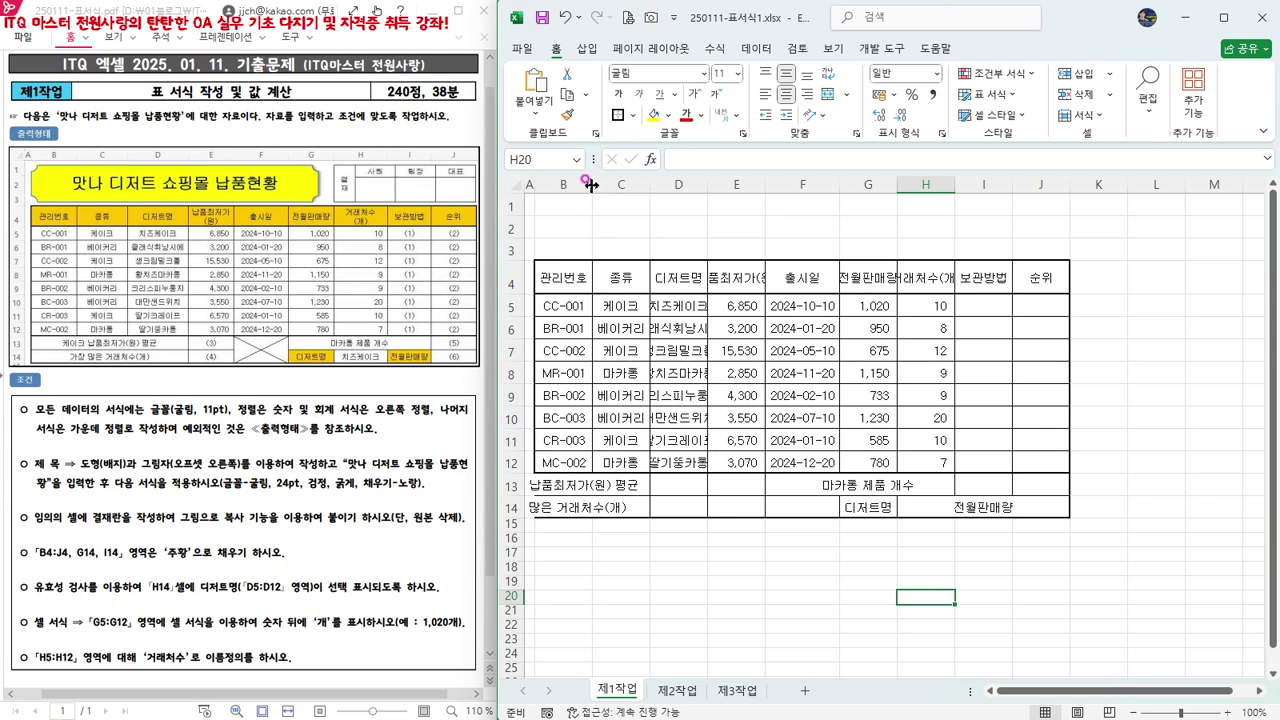
# Widen columns B through J of the table to suit their headings and entries
pyautogui.moveTo(592, 186); pyautogui.dragTo(611, 186)
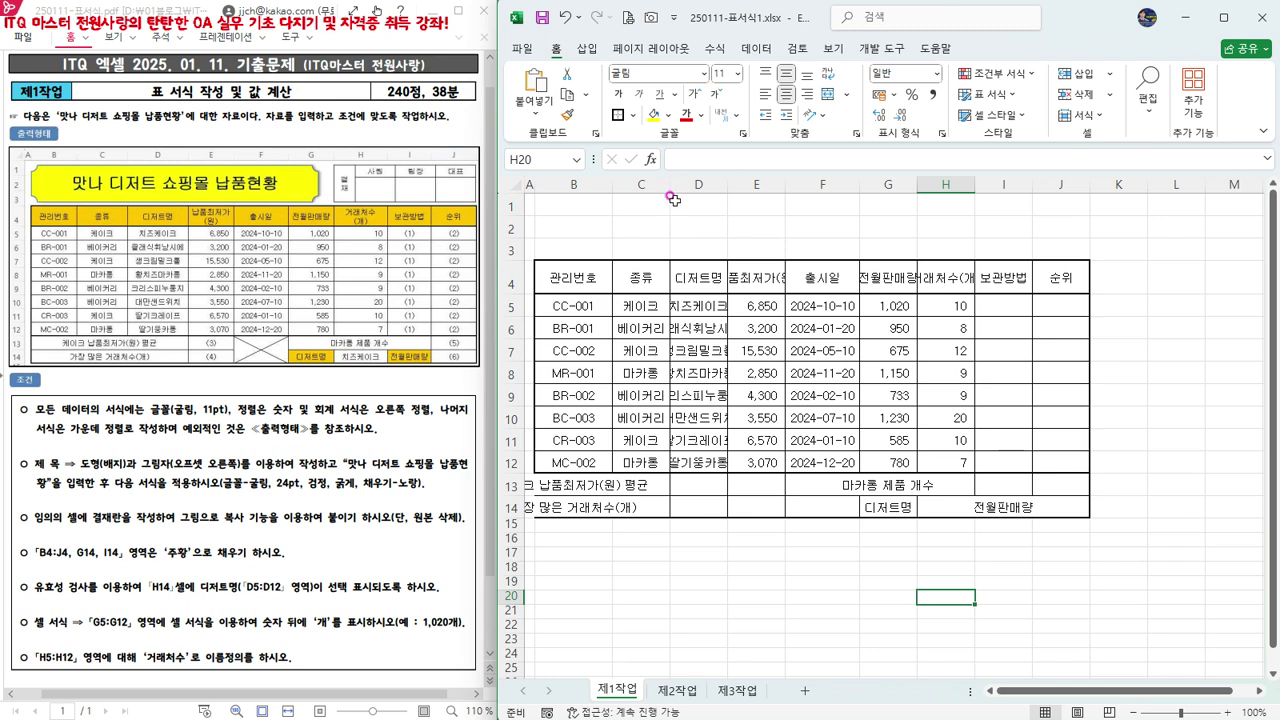
pyautogui.moveTo(667, 183); pyautogui.dragTo(683, 183)
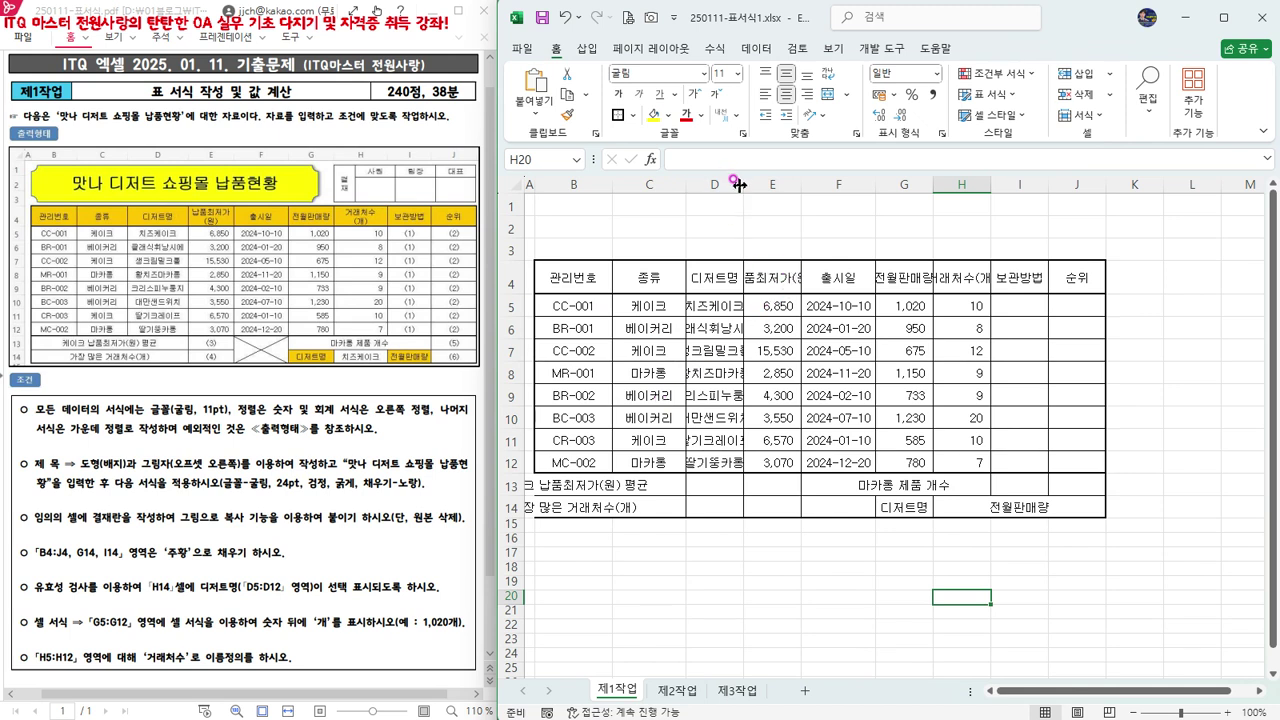
pyautogui.moveTo(738, 184); pyautogui.dragTo(778, 182)
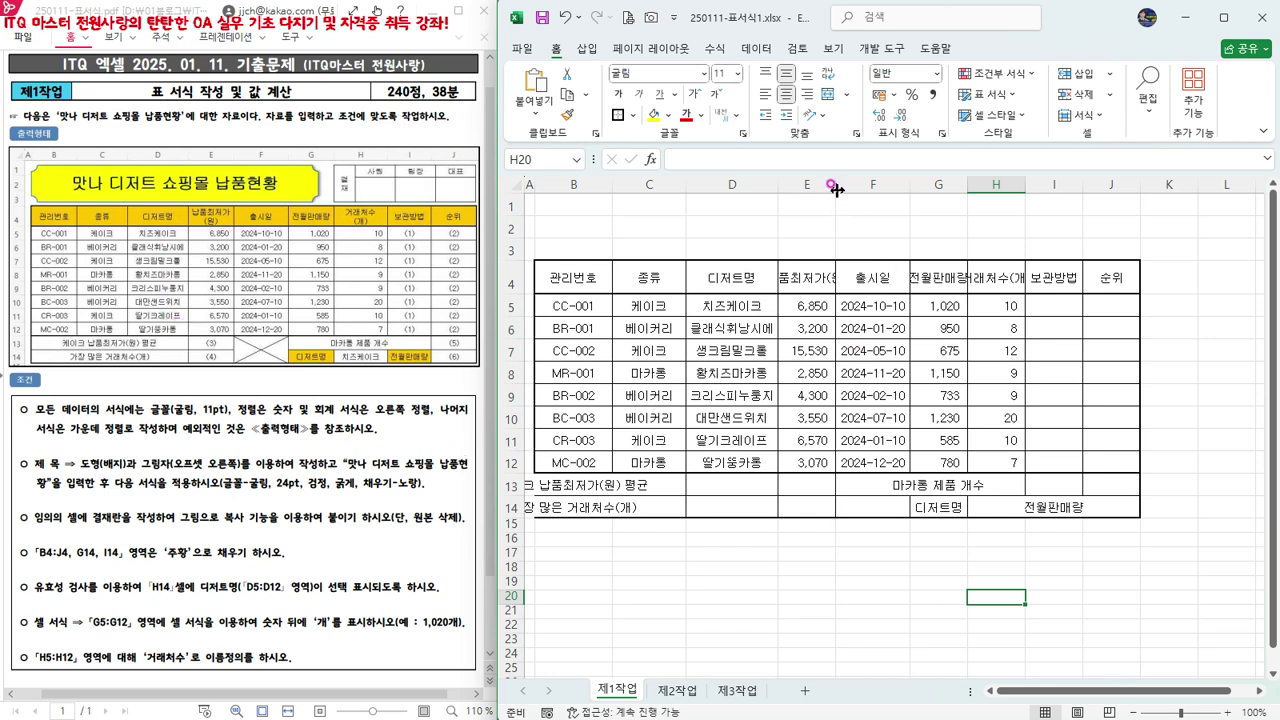
pyautogui.moveTo(833, 186); pyautogui.dragTo(852, 183)
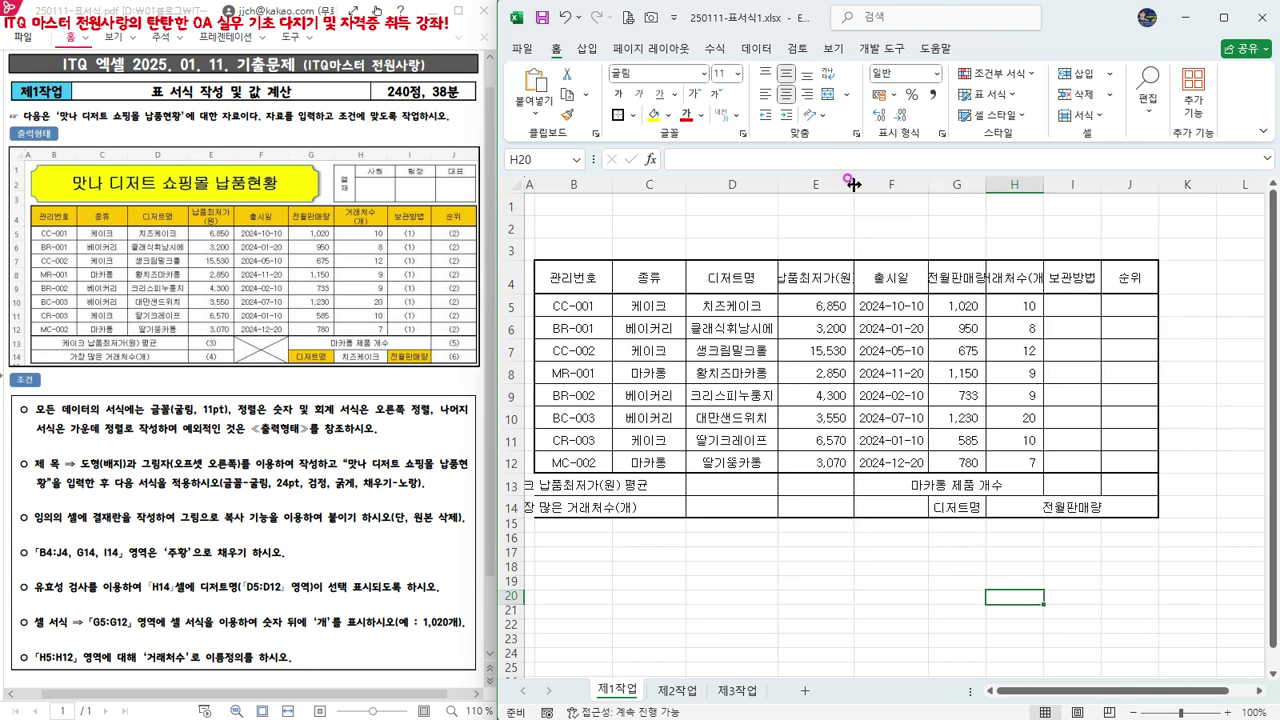
pyautogui.moveTo(928, 184); pyautogui.dragTo(933, 184)
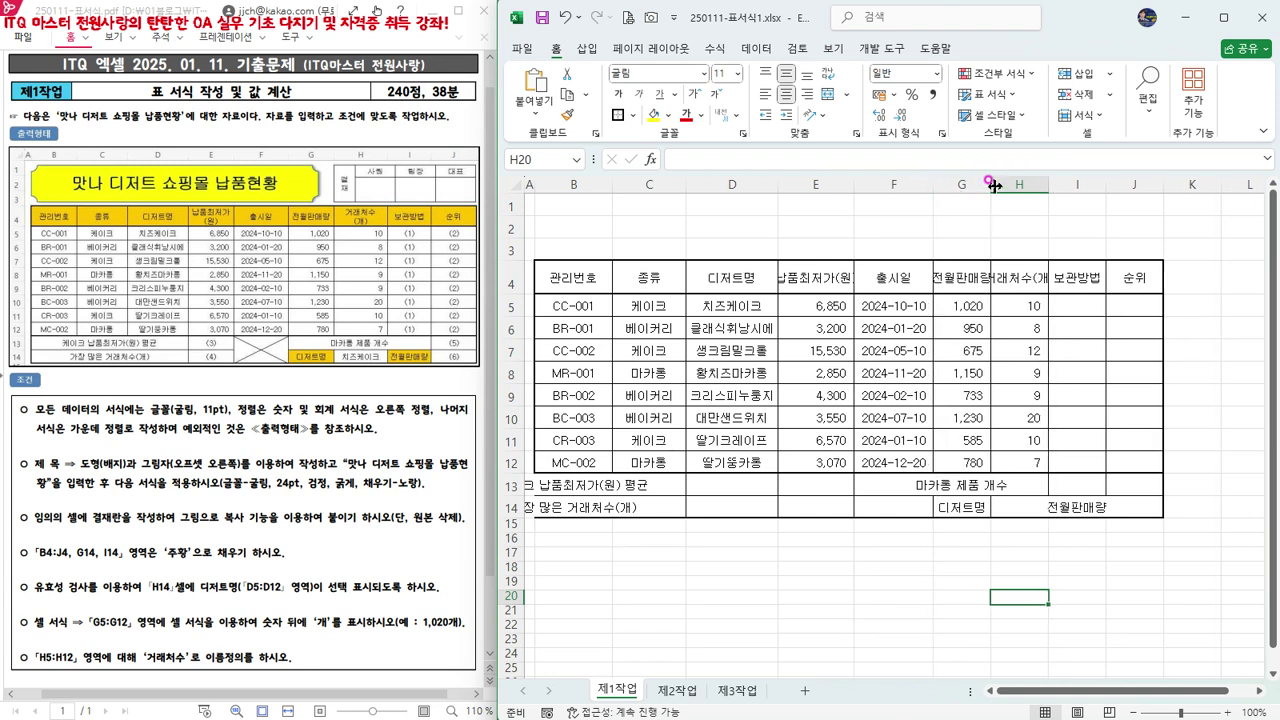
pyautogui.moveTo(990, 184); pyautogui.dragTo(1005, 184)
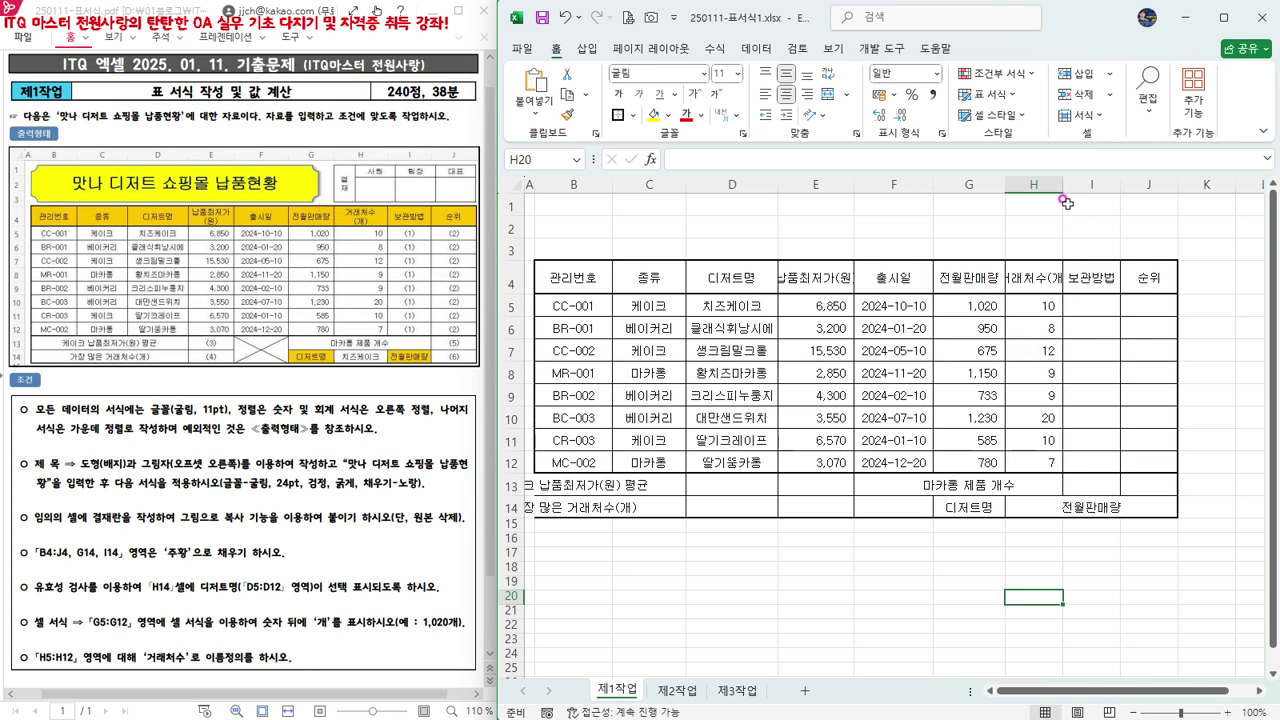
pyautogui.moveTo(1060, 187); pyautogui.dragTo(1093, 186)
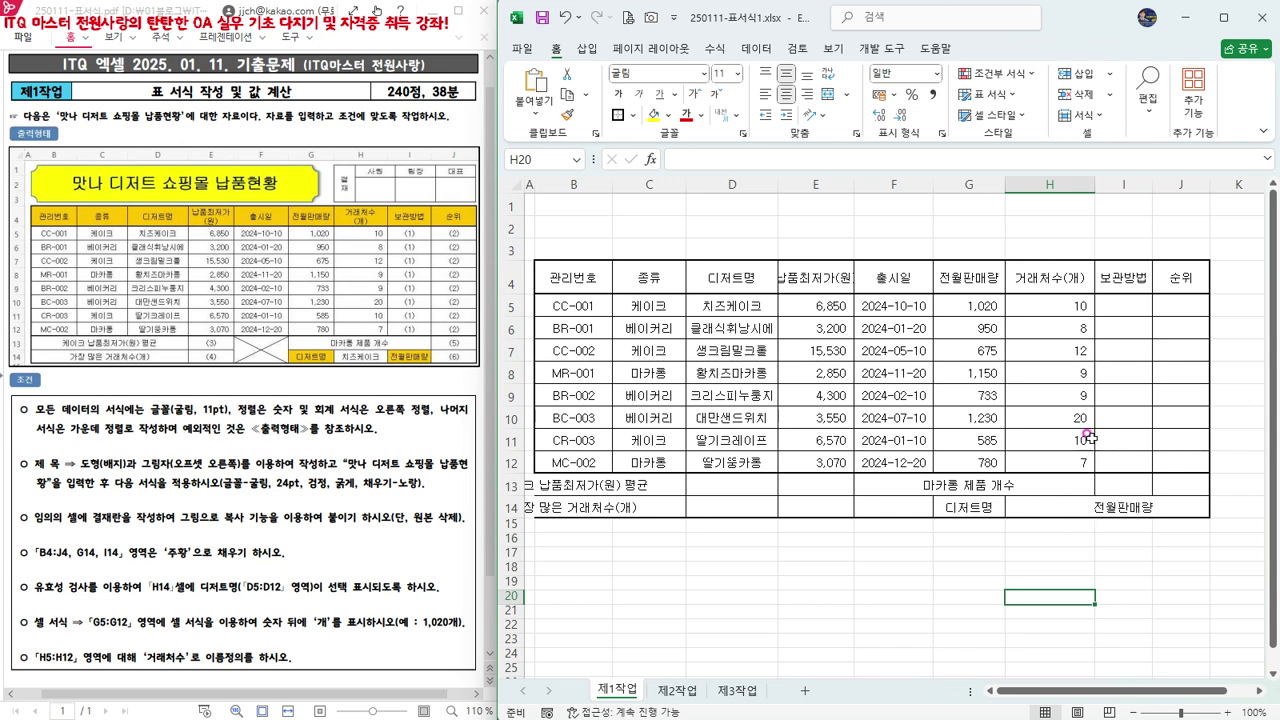
pyautogui.moveTo(1096, 184); pyautogui.dragTo(1100, 184)
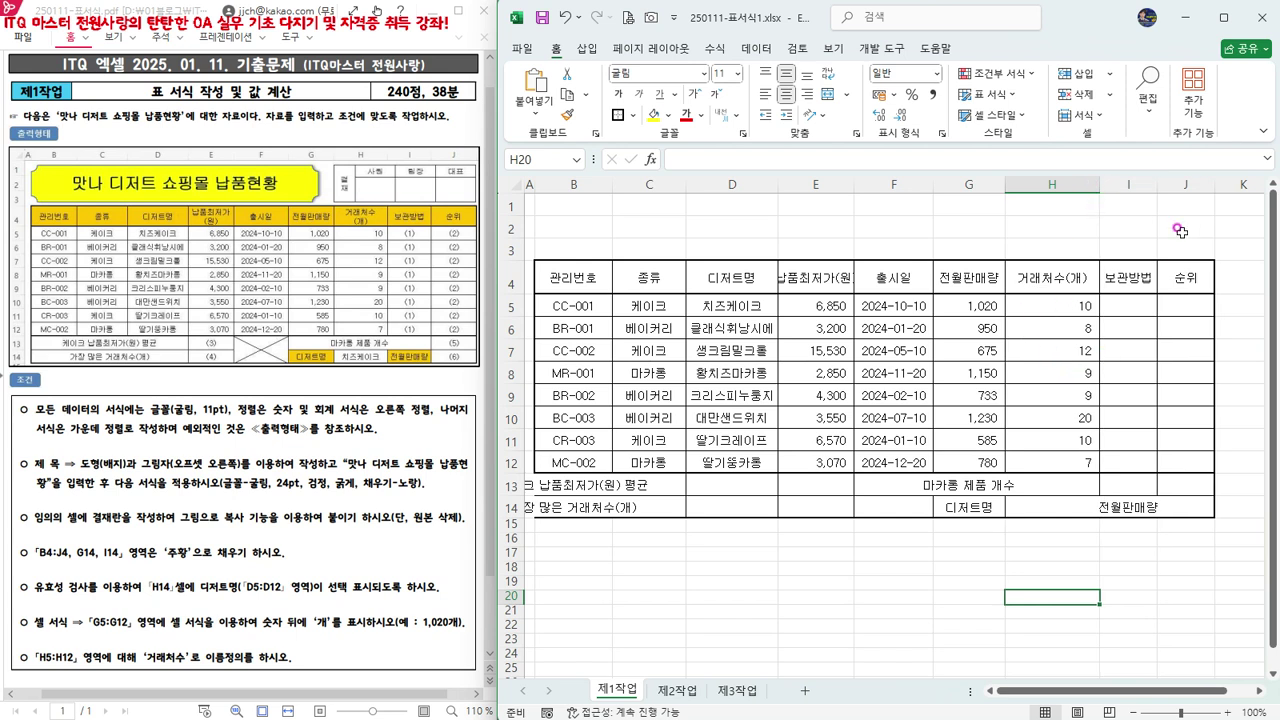
pyautogui.moveTo(1156, 188); pyautogui.dragTo(1236, 187)
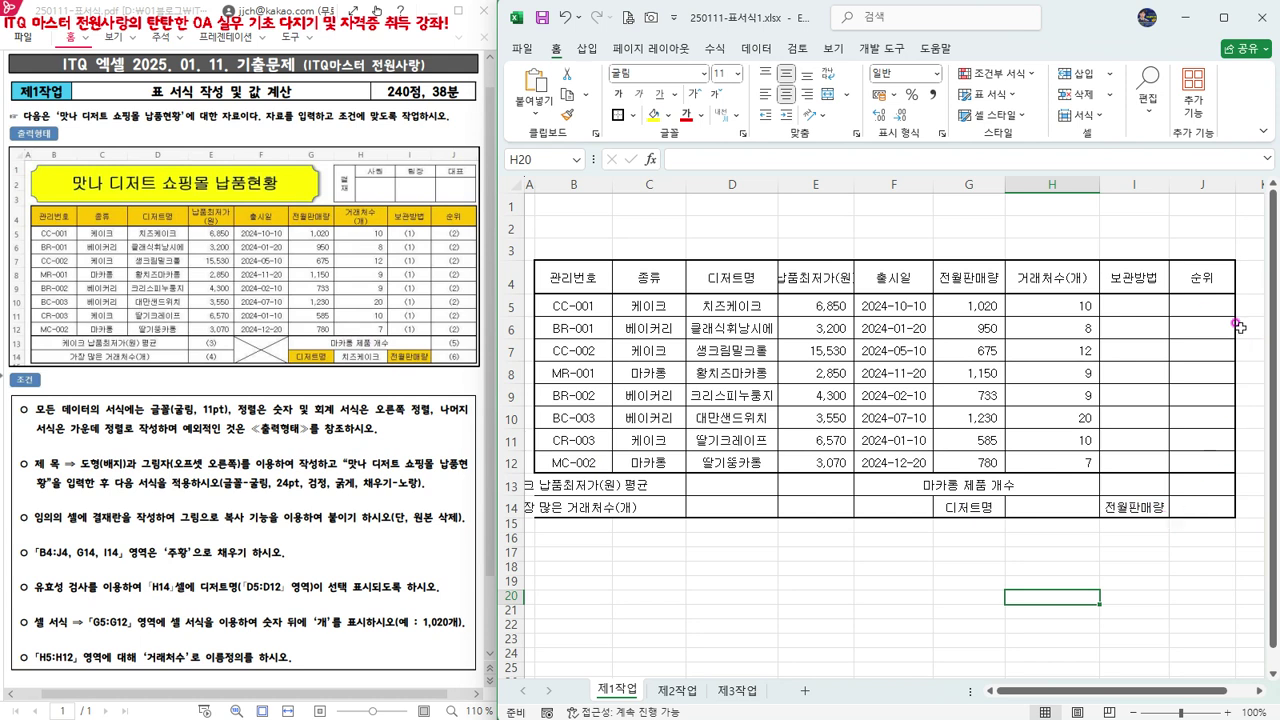
pyautogui.moveTo(1170, 187); pyautogui.dragTo(1172, 187)
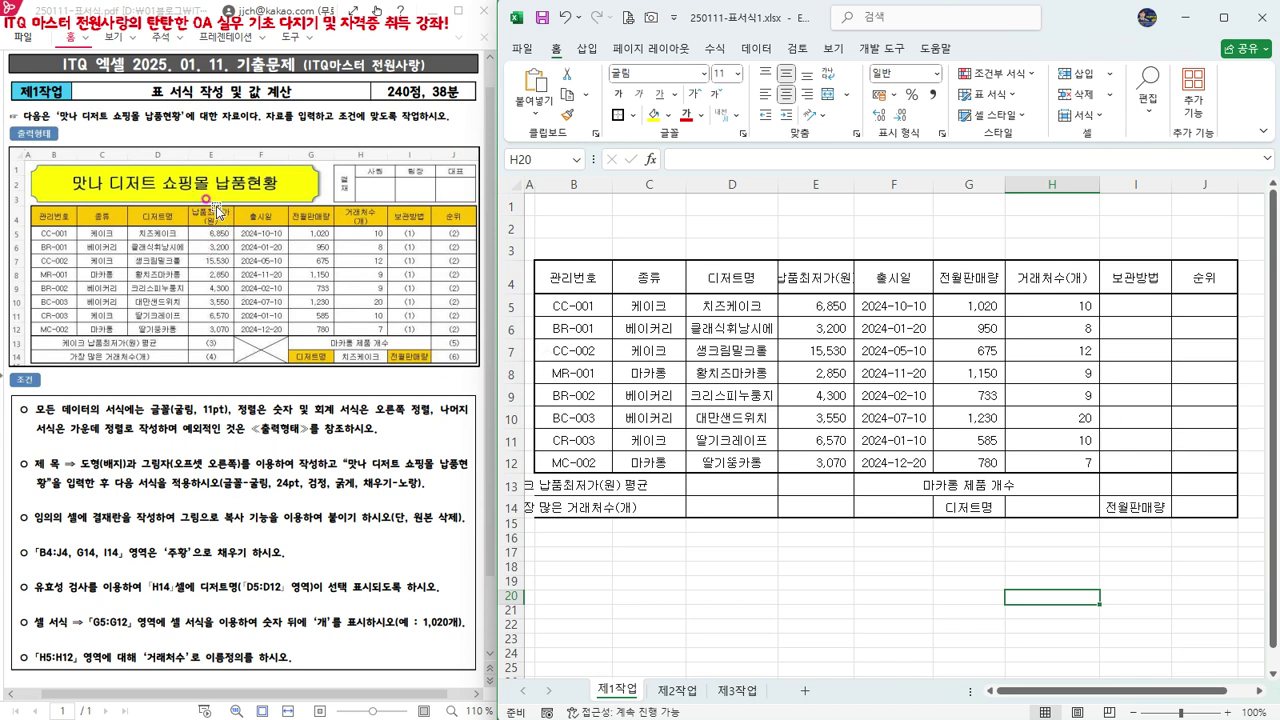
# Insert a line break in header cell E4 so that (원) sits on a second line below 납품최저가
pyautogui.click(831, 279)
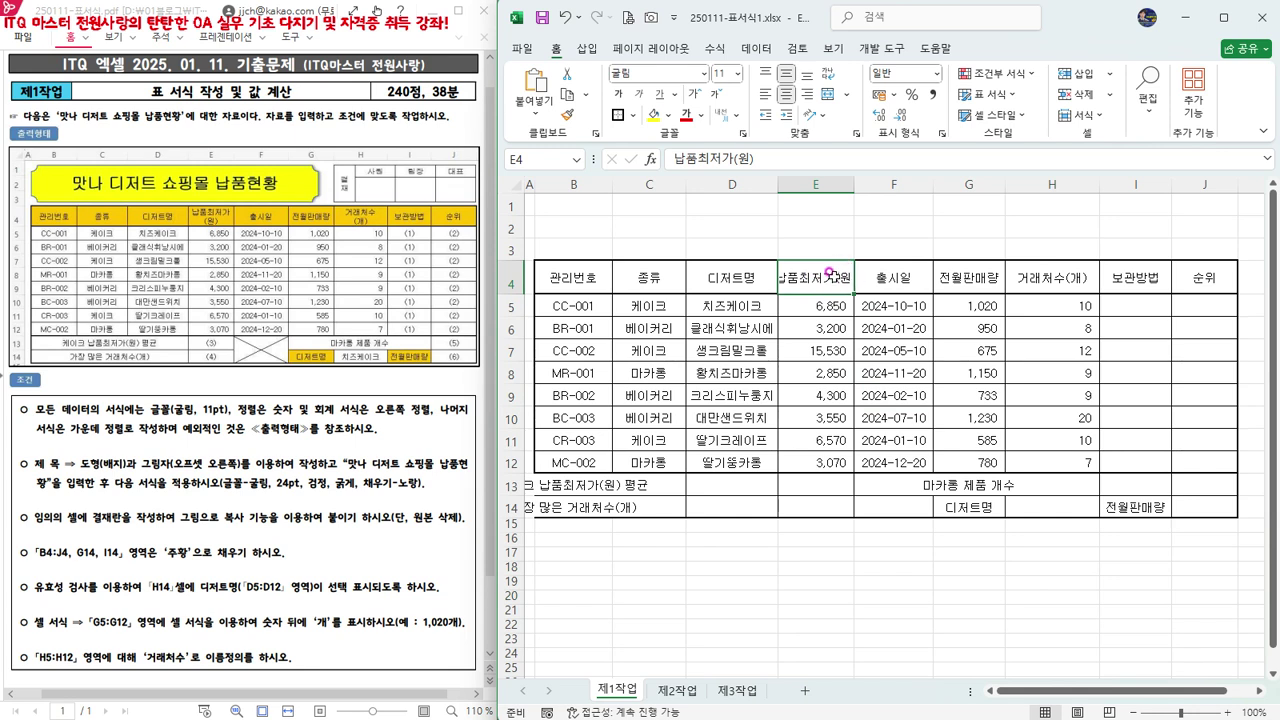
pyautogui.doubleClick(829, 273)
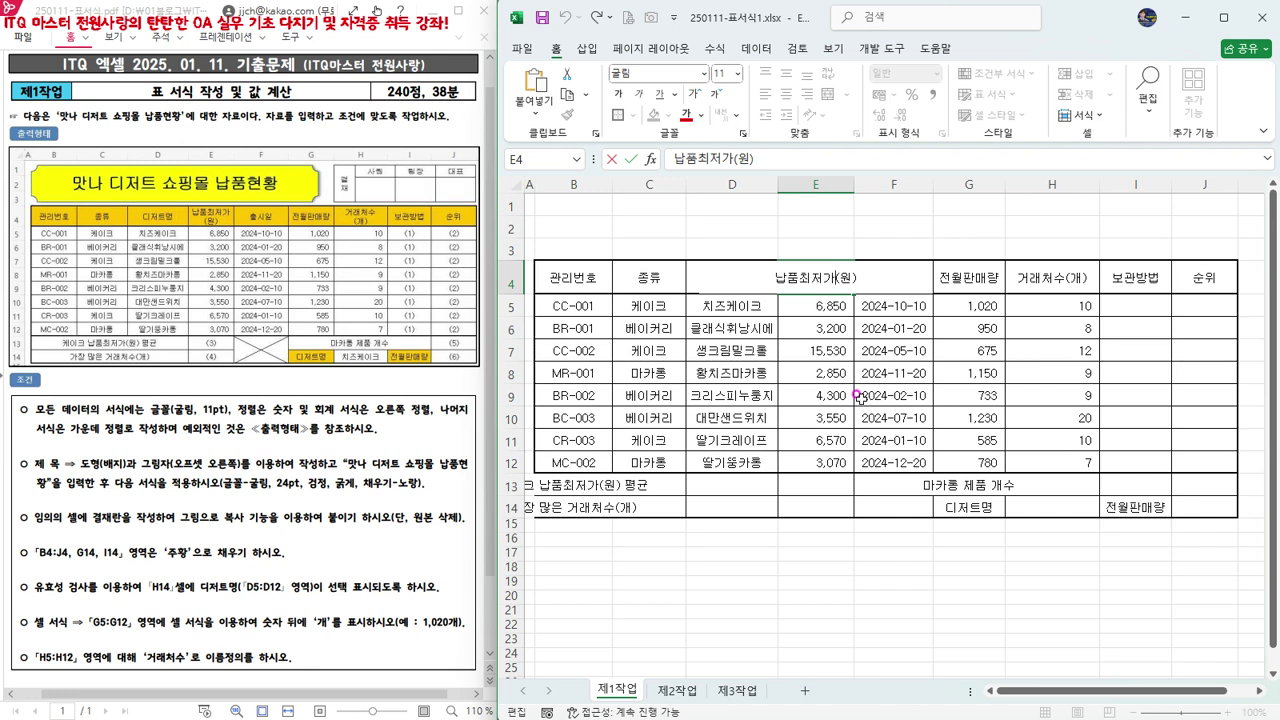
pyautogui.press('alt')
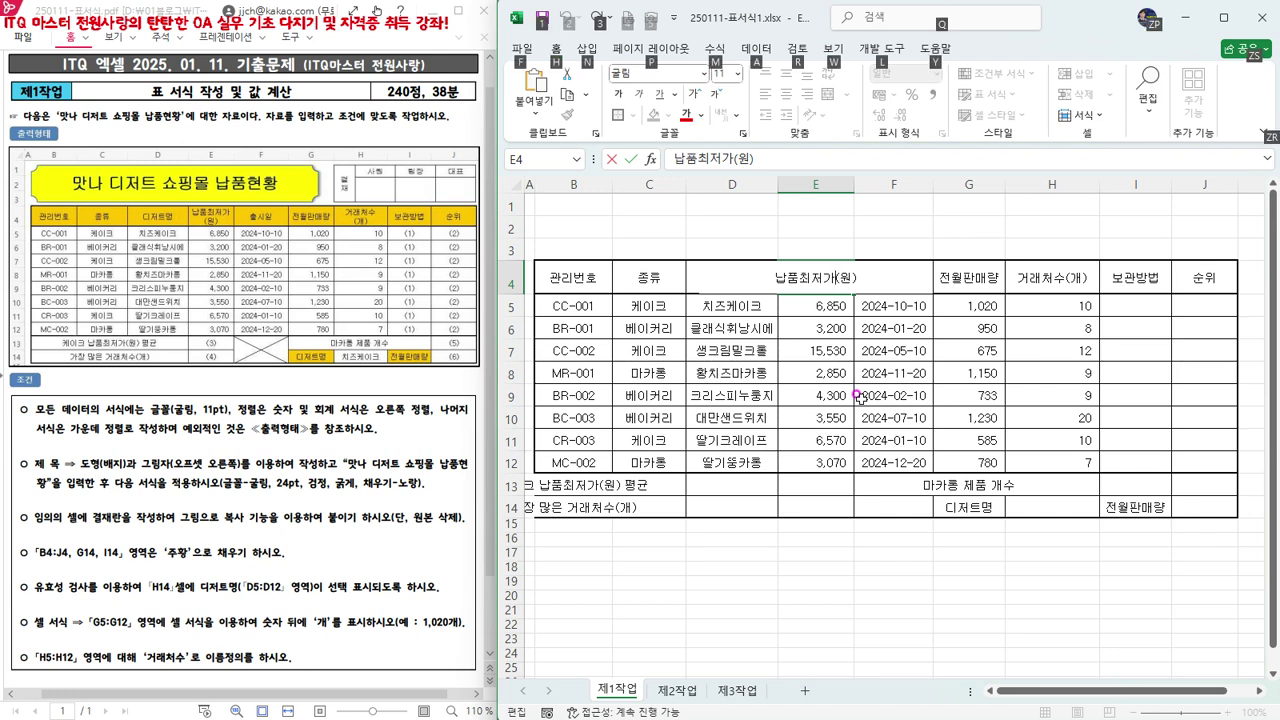
pyautogui.hotkey('alt', 'Return')
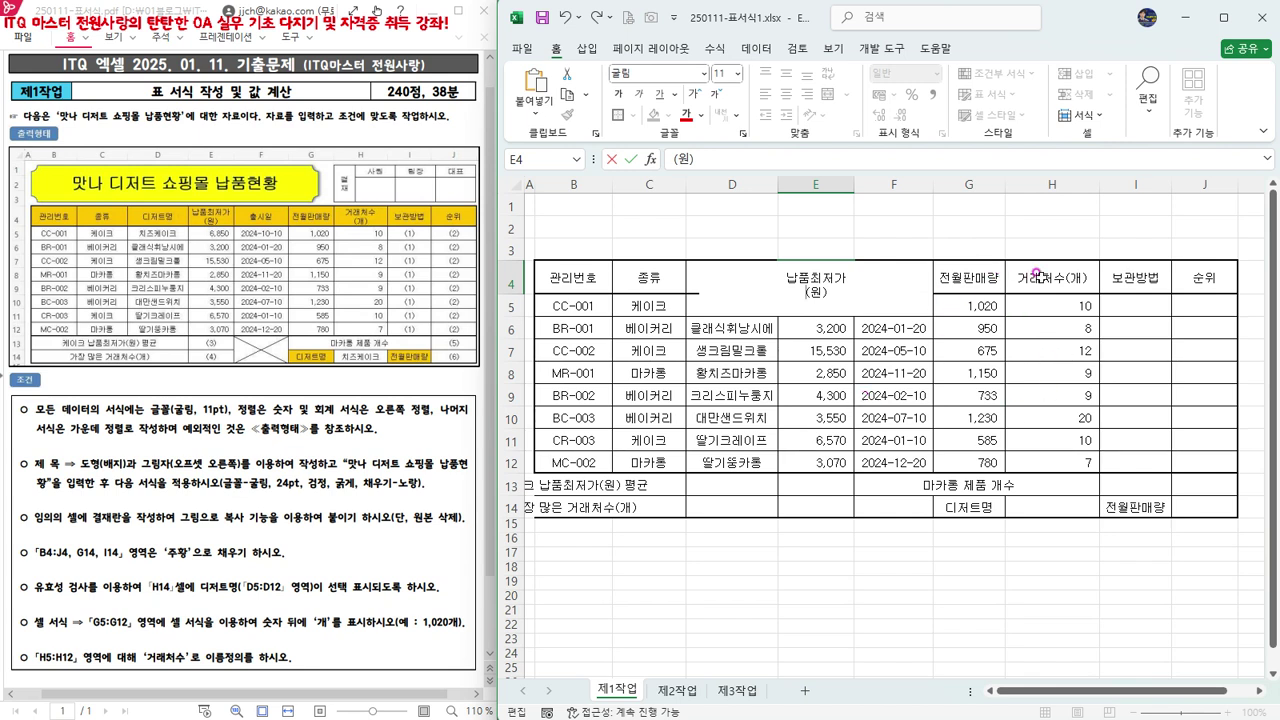
# Insert a line break in header cell H4 so that (개) sits on a second line below 거래처수
pyautogui.click(1070, 280)
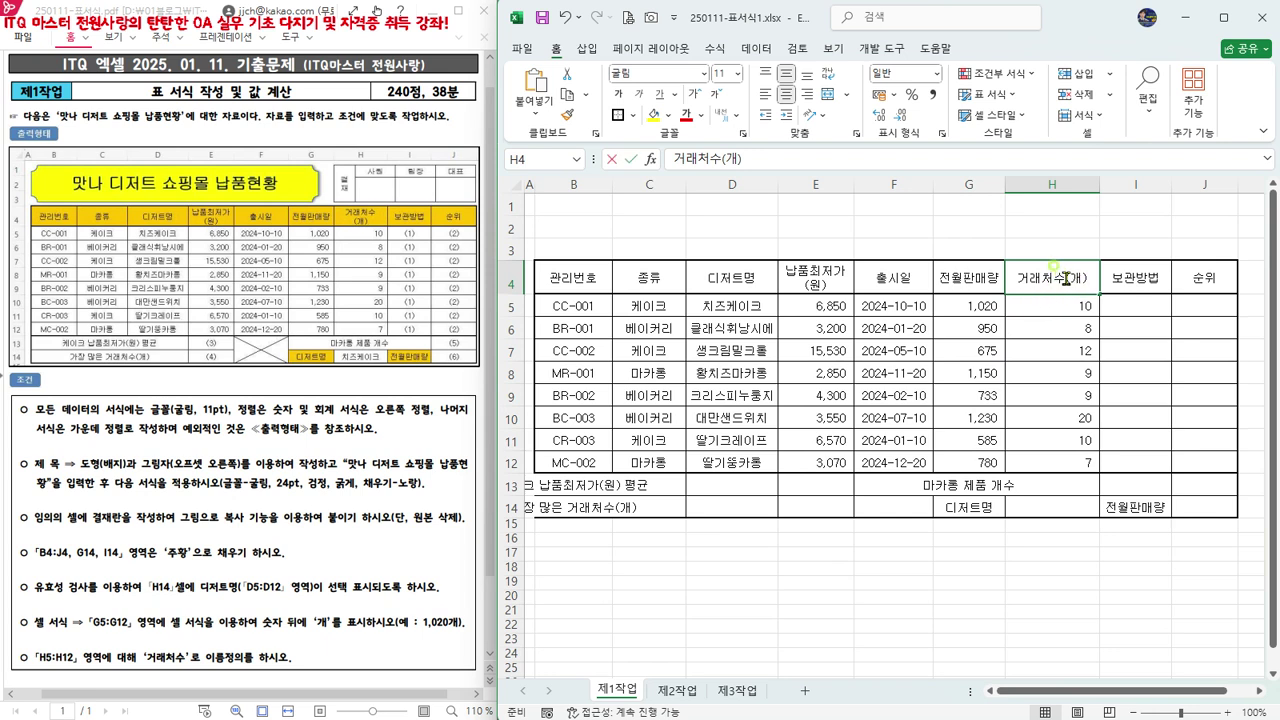
pyautogui.doubleClick(1061, 272)
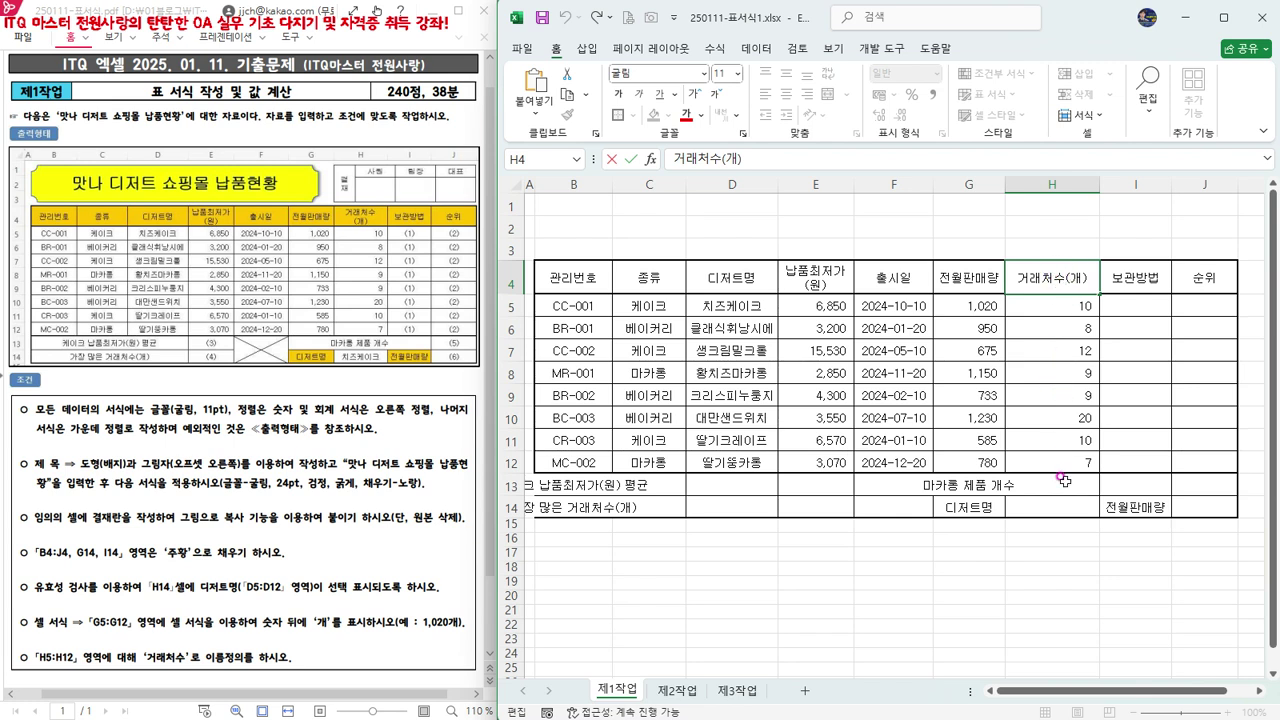
pyautogui.hotkey('alt', 'Return')
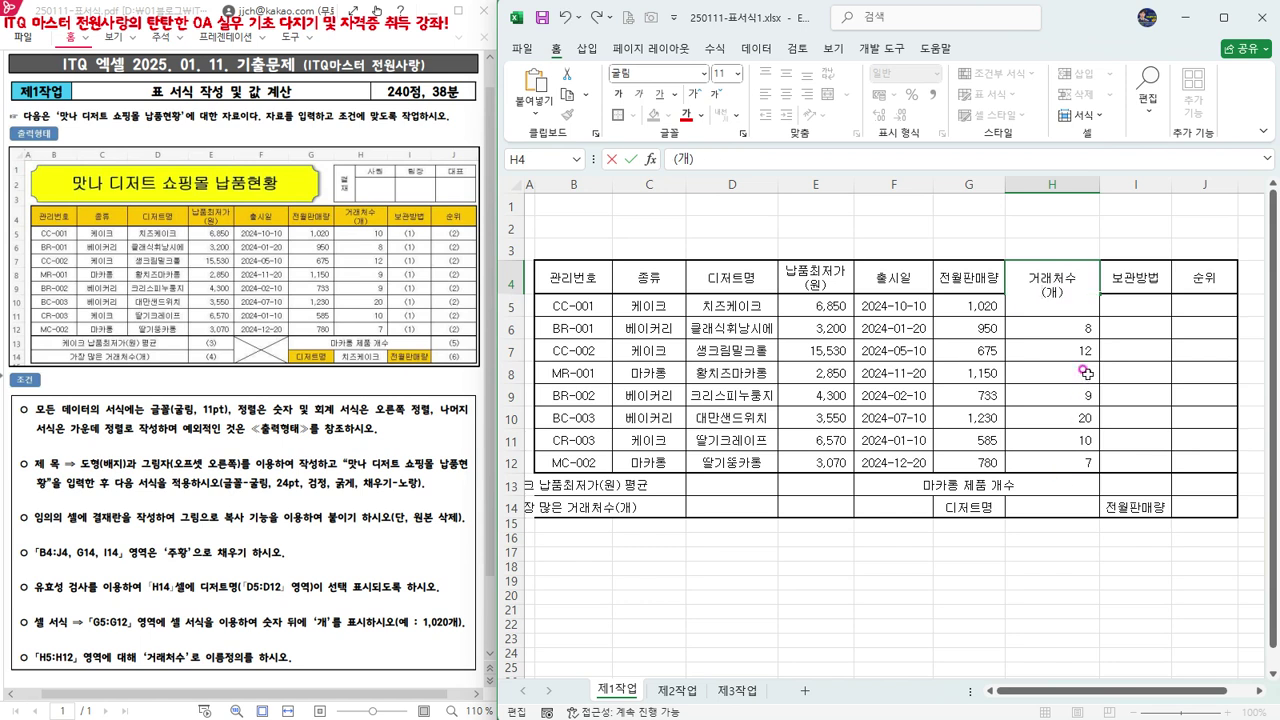
pyautogui.click(1140, 565)
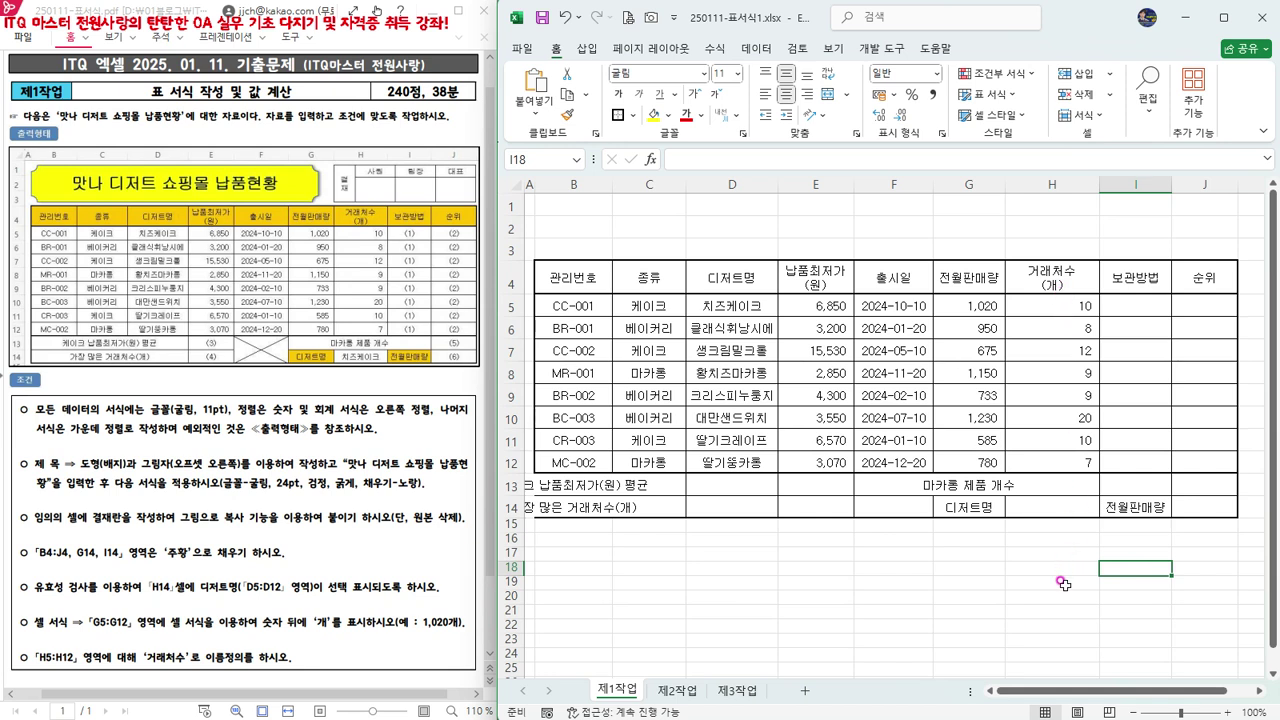
# Save a copy of the workbook to the desktop folder (바탕 화면) as 250111-표서식2.xlsx
pyautogui.click(519, 50)
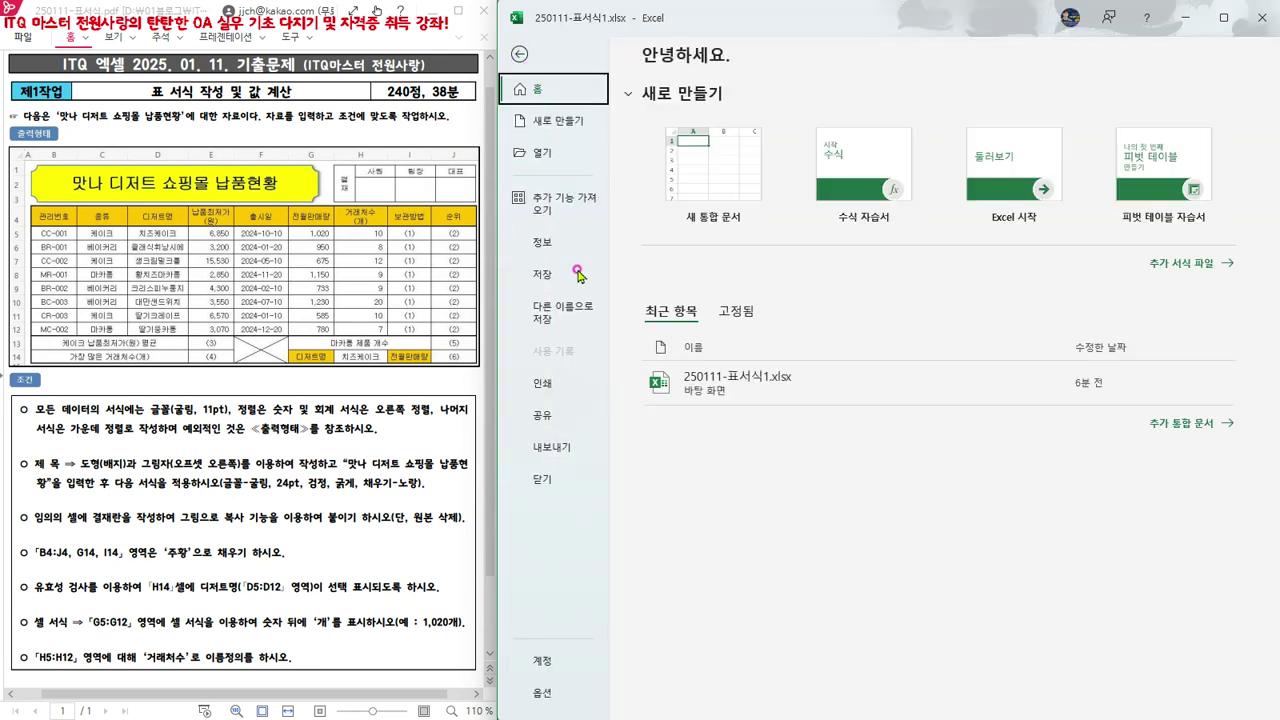
pyautogui.click(575, 314)
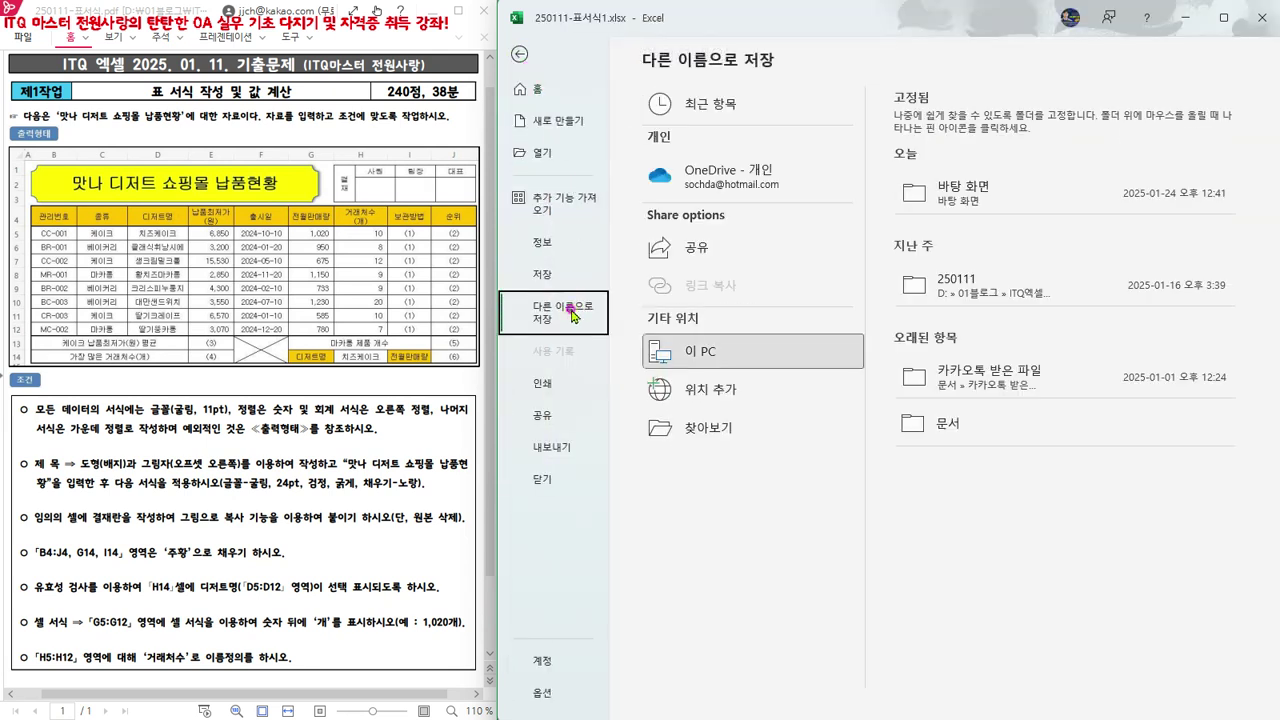
pyautogui.click(700, 428)
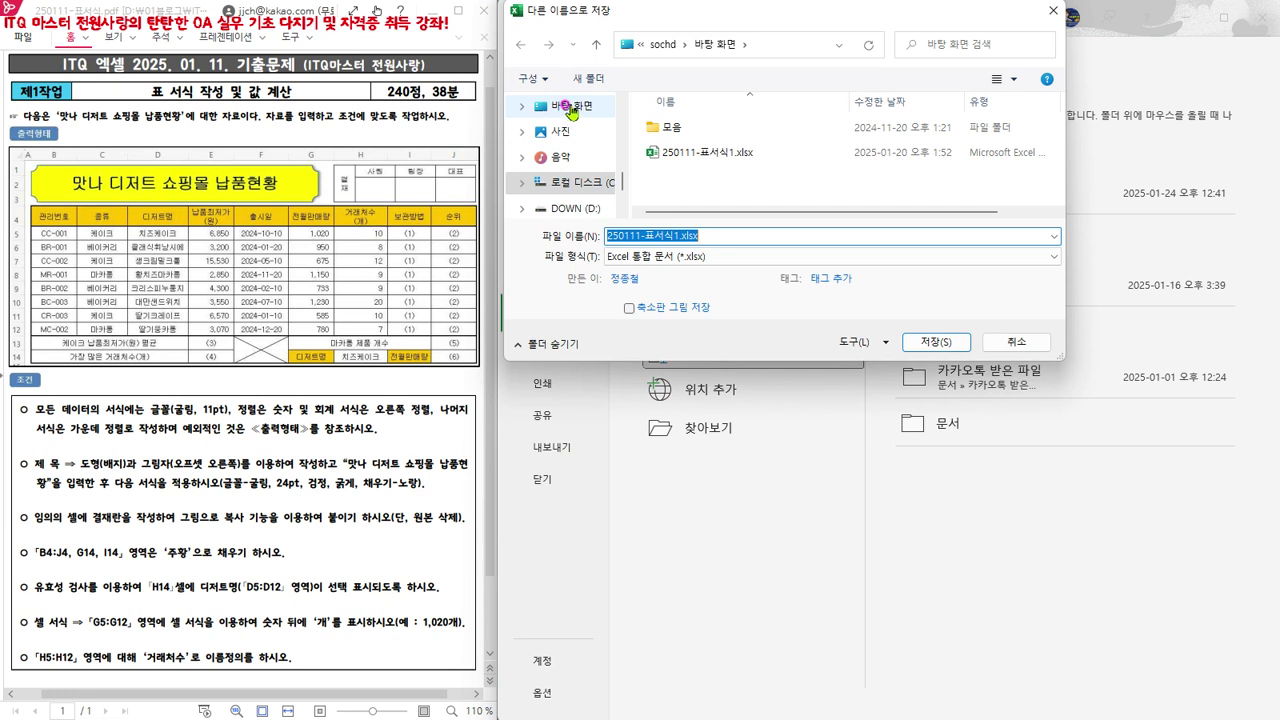
pyautogui.click(571, 108)
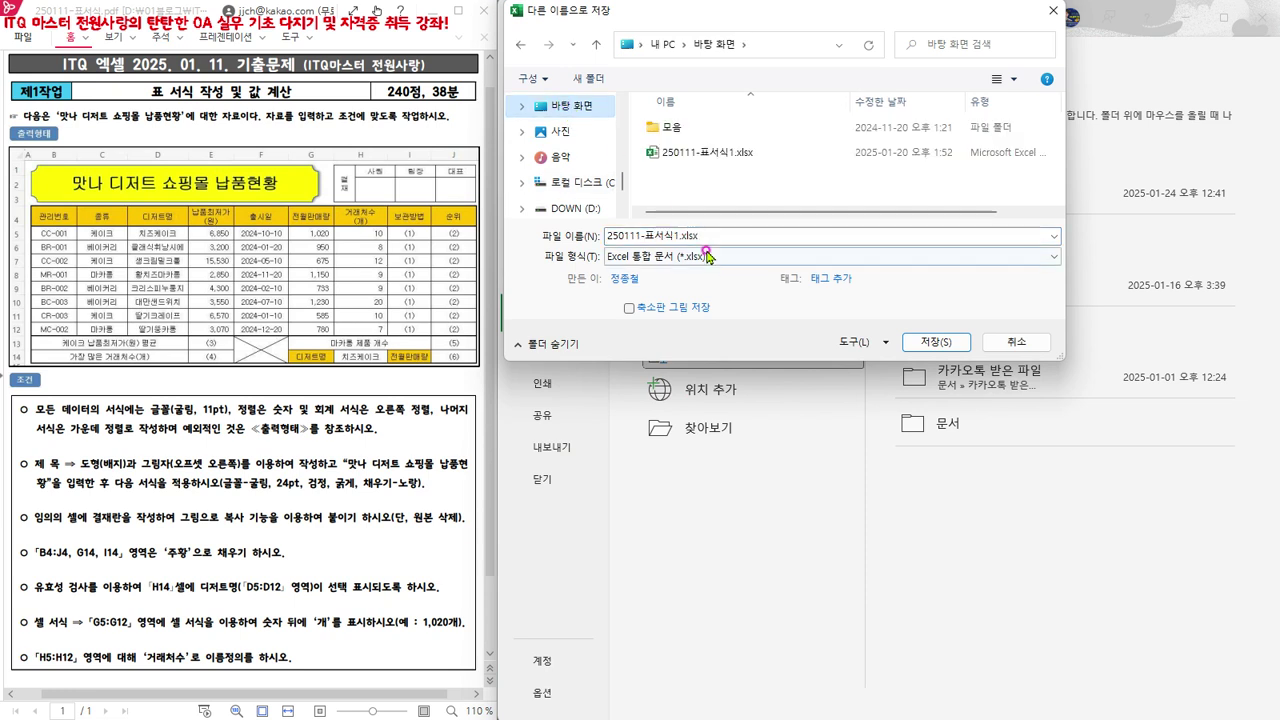
pyautogui.click(676, 235)
pyautogui.click(673, 235)
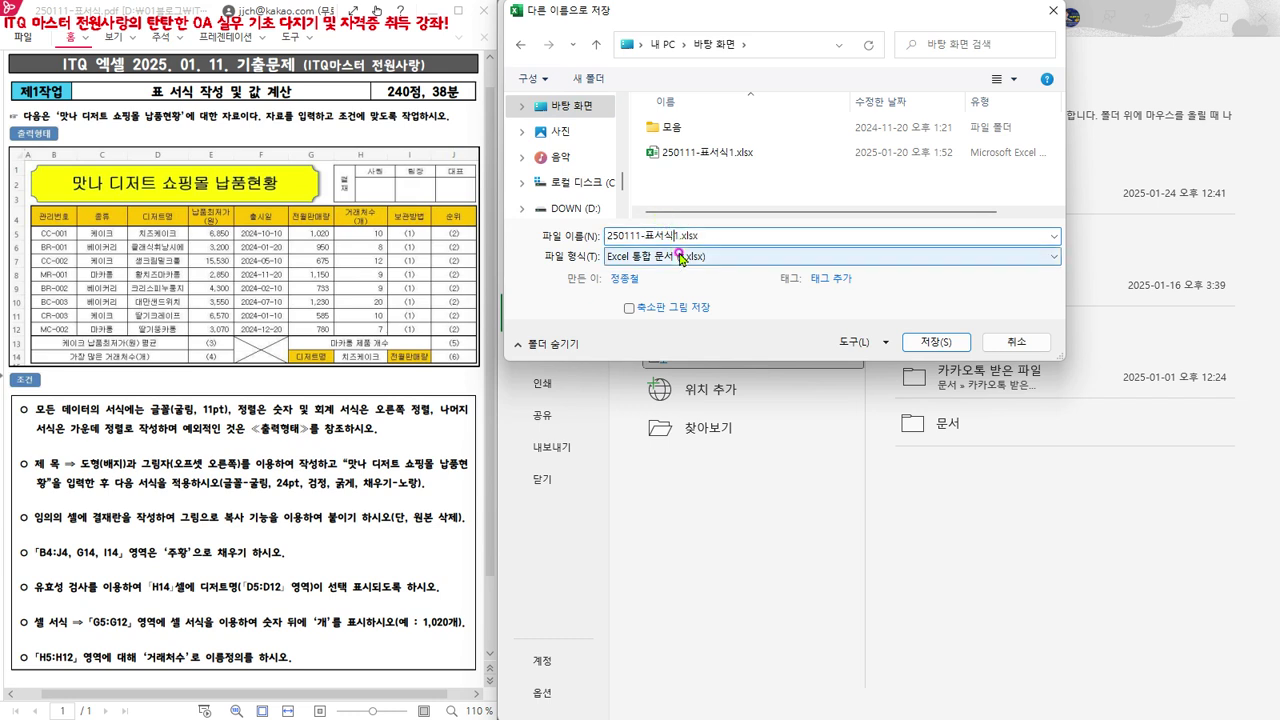
pyautogui.write('2')
pyautogui.click(936, 341)
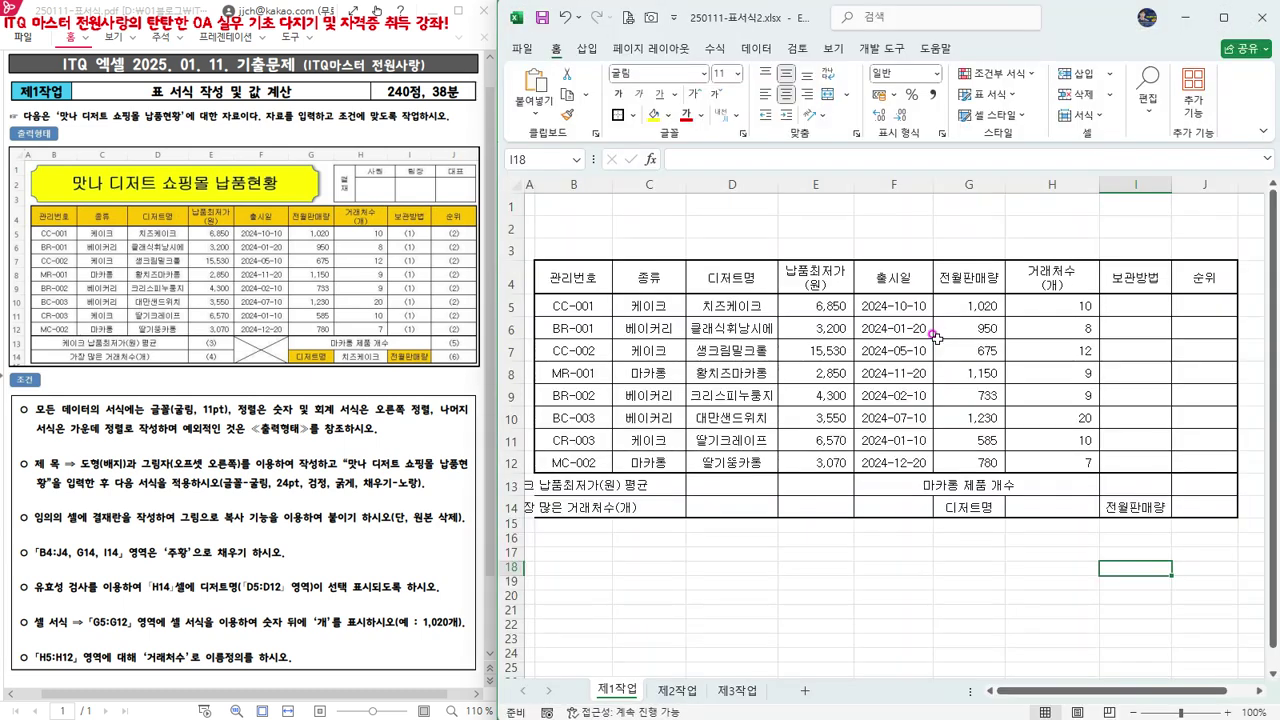